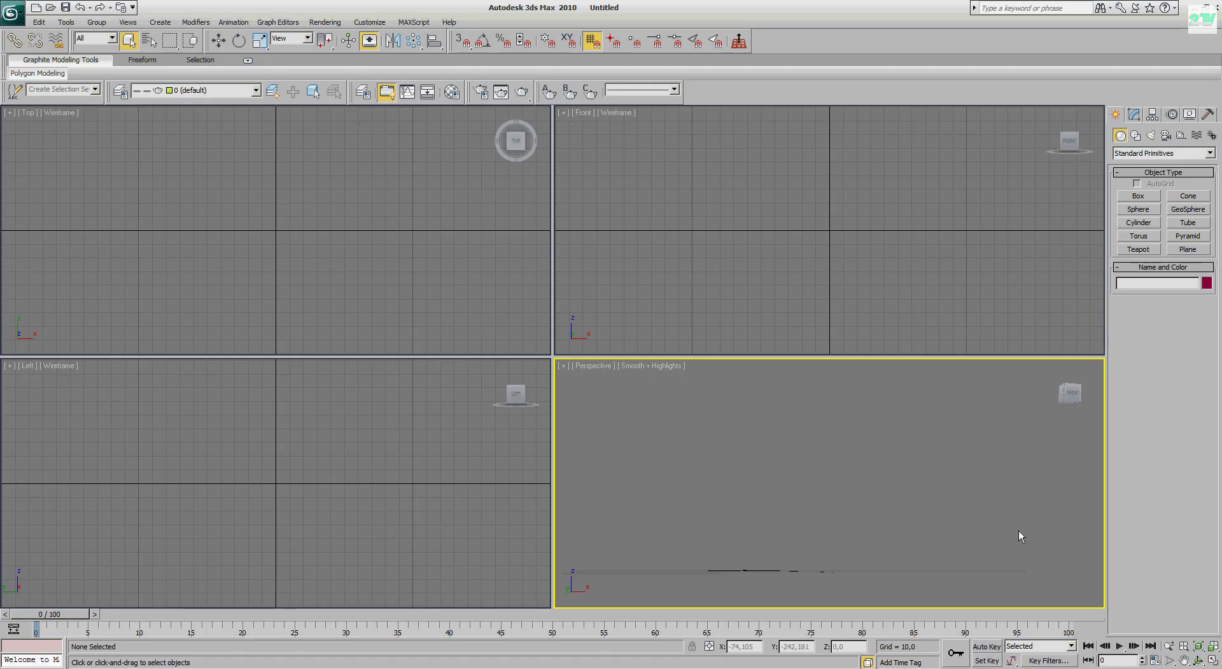
- Choose Reset from the application menu to clear the current scene
click(11, 12)
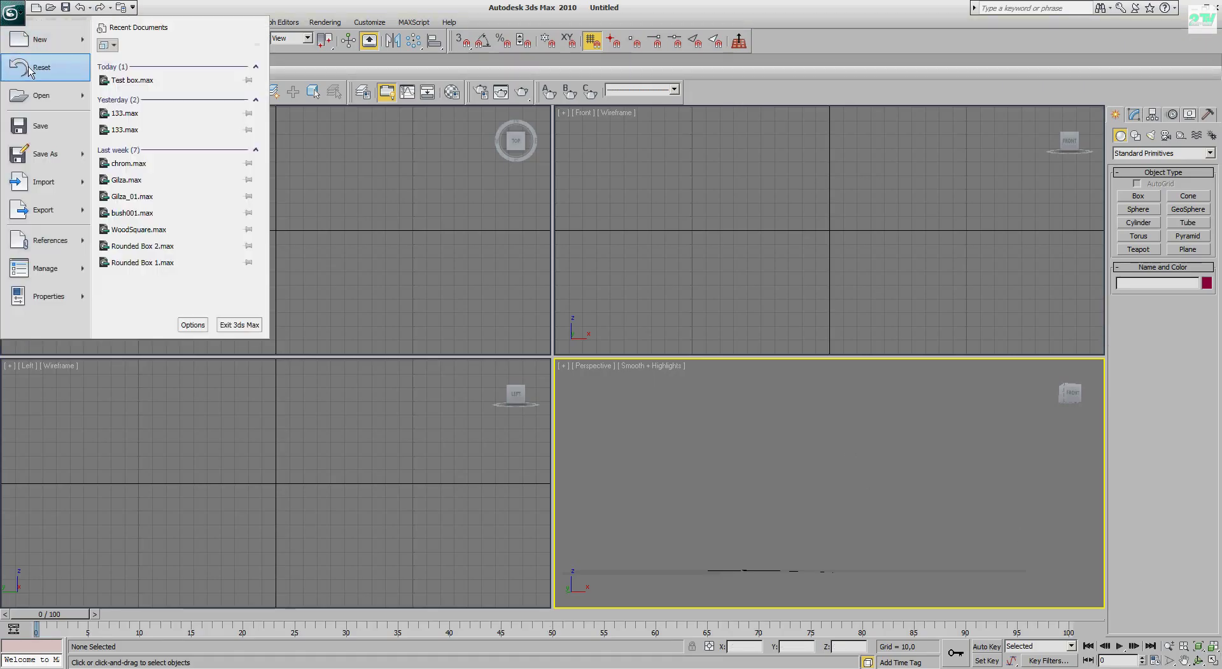
click(30, 69)
- Confirm the reset and draw a flat box slab as the floor in the Perspective viewport
key(Return)
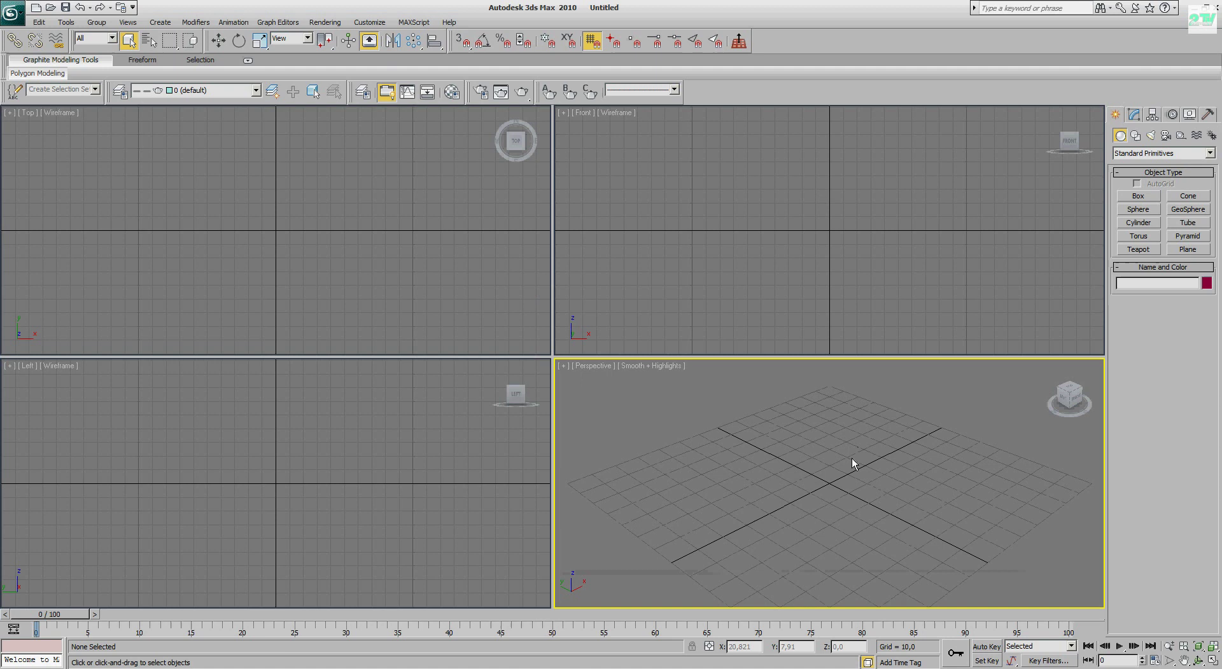
click(1139, 197)
drag(721, 449, 1057, 460)
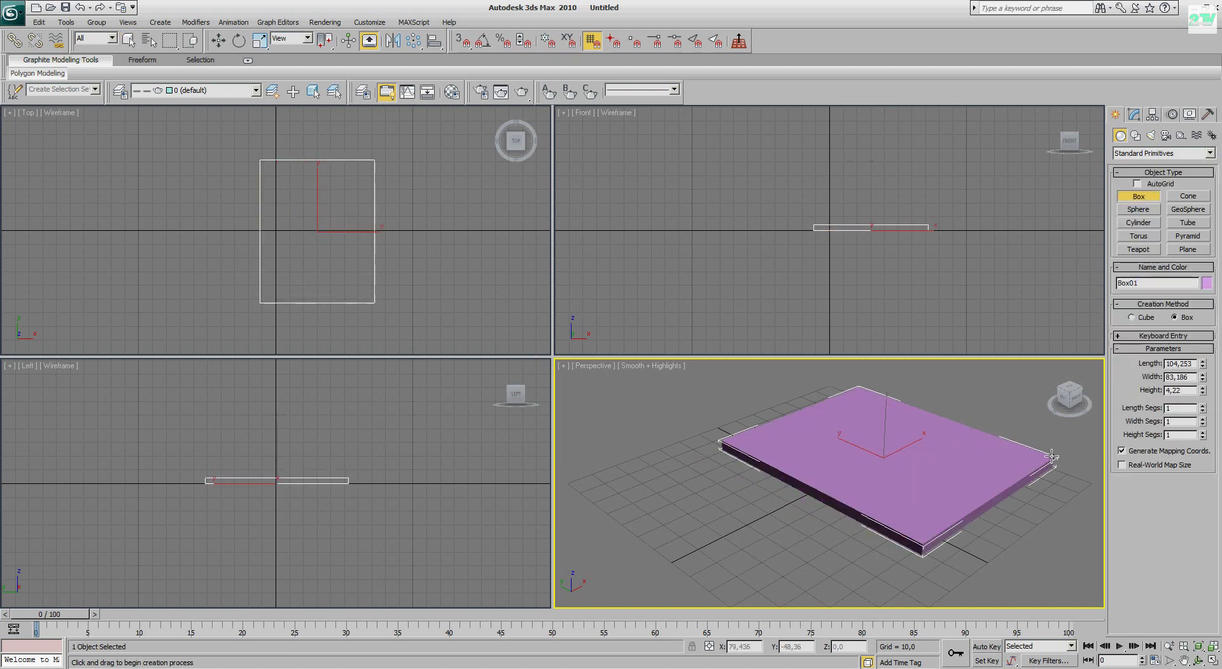
click(1044, 445)
click(218, 40)
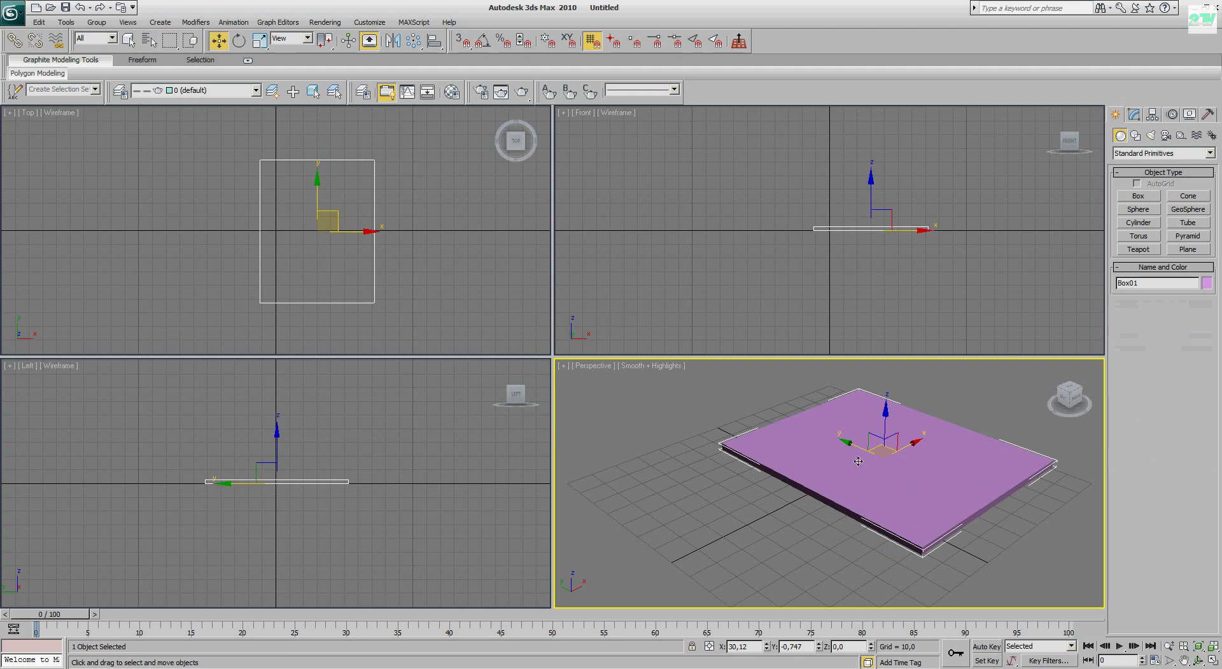
click(1039, 556)
- Narrow the field of view, orbit the view, then create Camera01 matching the perspective view
click(1171, 663)
drag(993, 501, 994, 568)
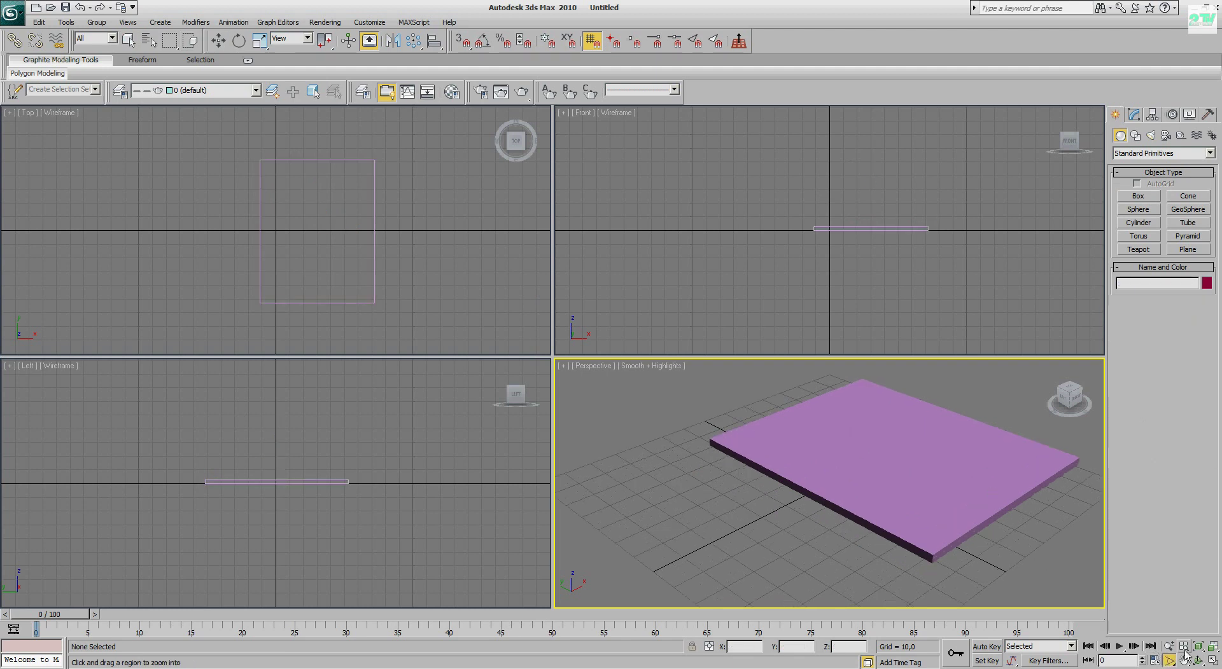
click(1198, 662)
drag(911, 483, 853, 477)
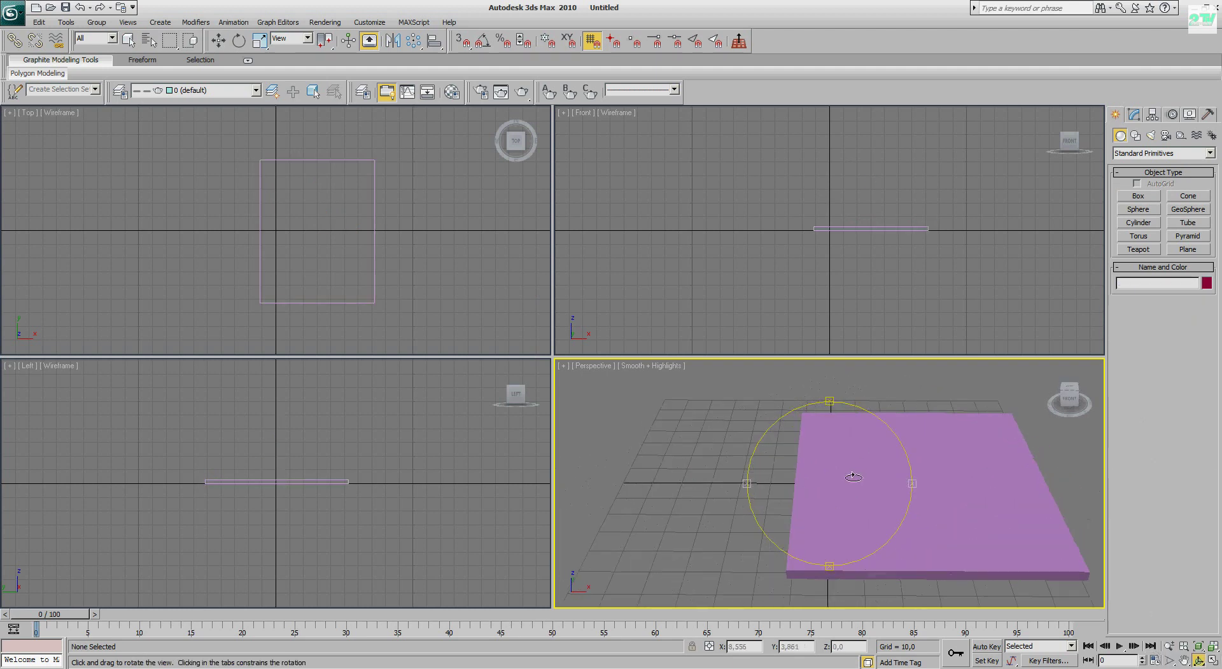
click(218, 40)
click(927, 456)
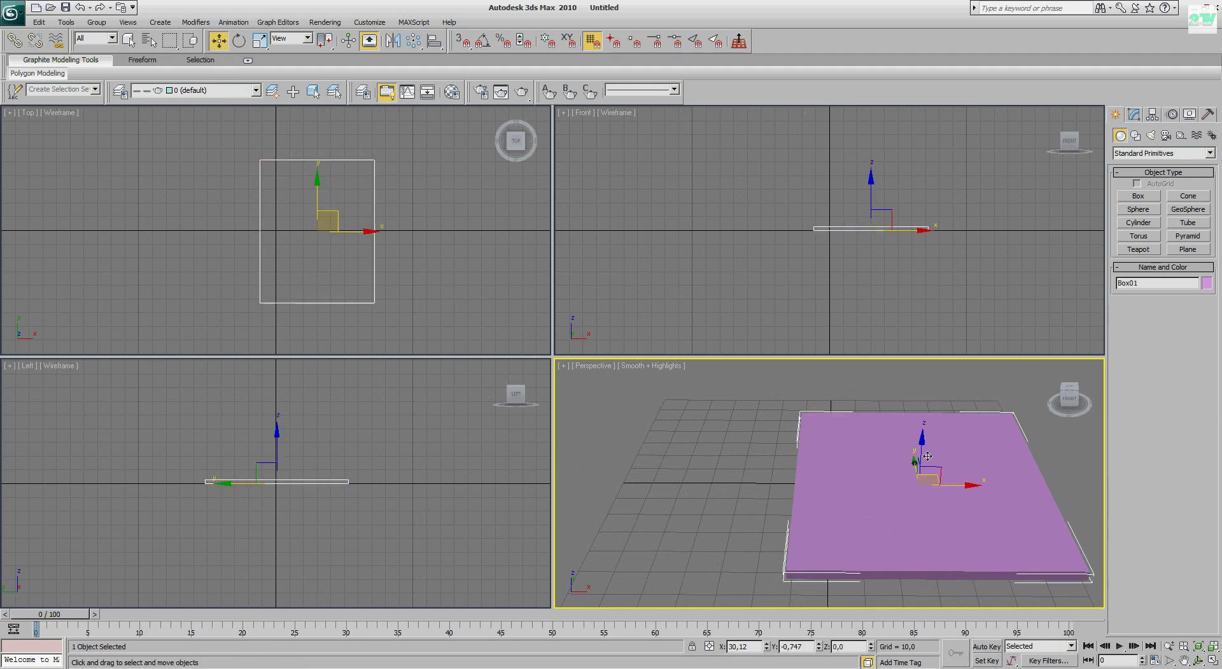
key(ctrl+c)
key(ctrl+n)
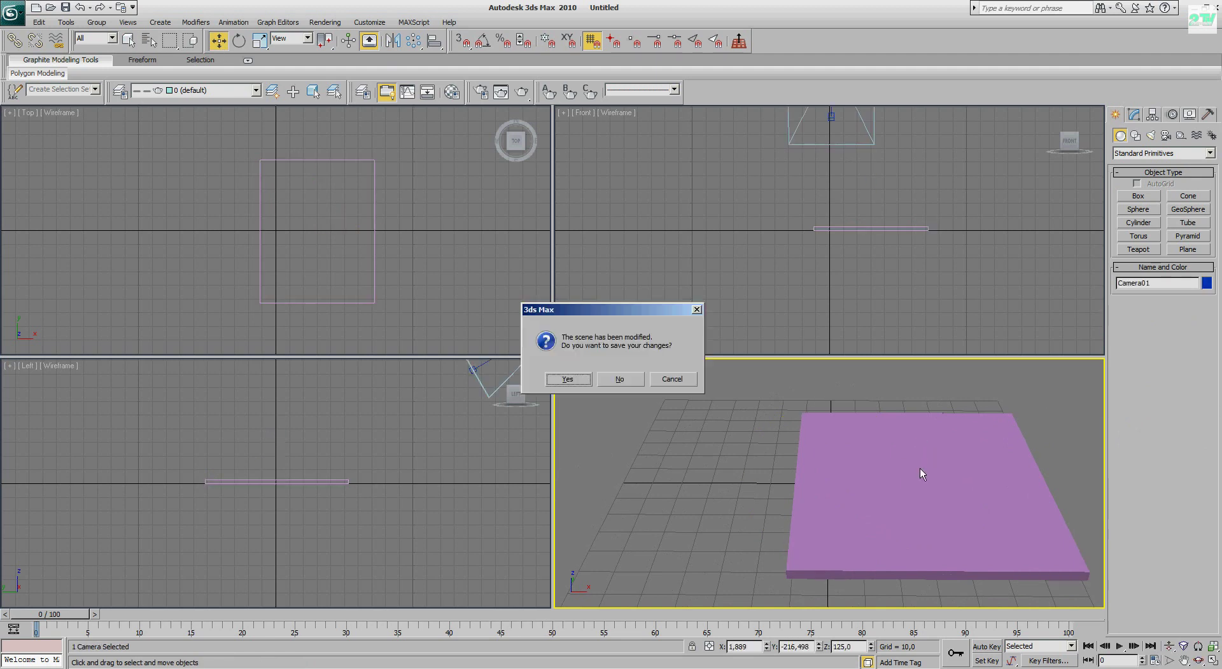
- Copy the floor slab, rotate it 90° upright and stand it on the floor's left edge
click(663, 381)
click(962, 521)
key(ctrl+v)
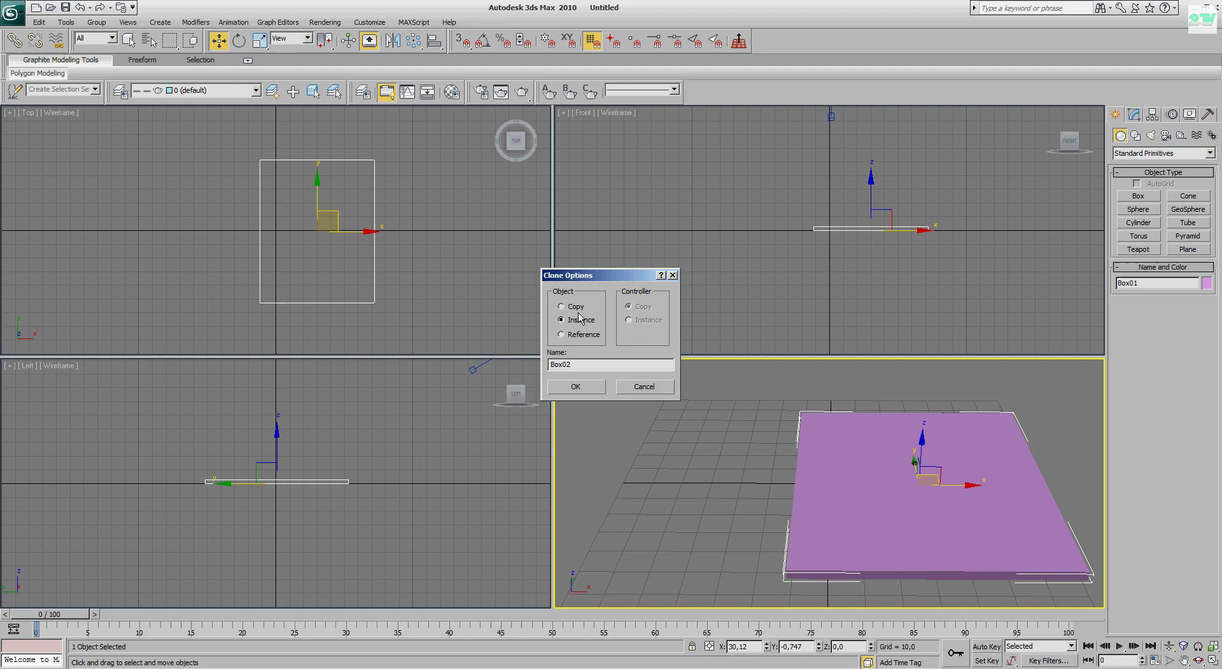
click(578, 386)
drag(986, 490, 741, 487)
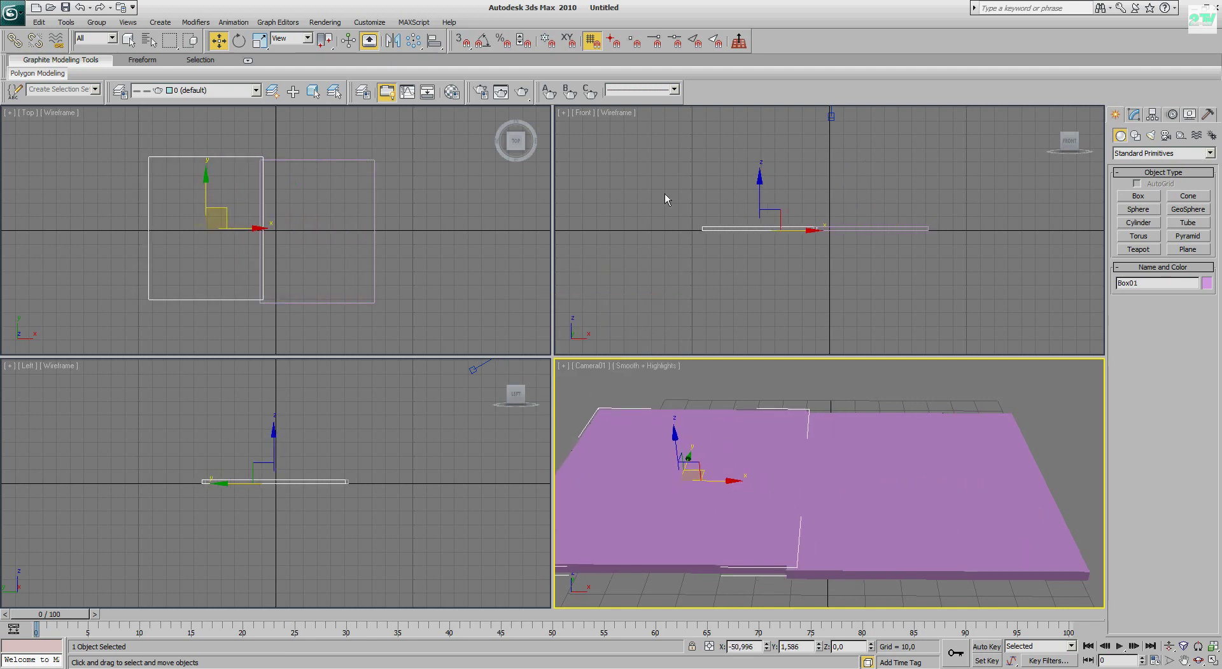
click(239, 40)
key(Return)
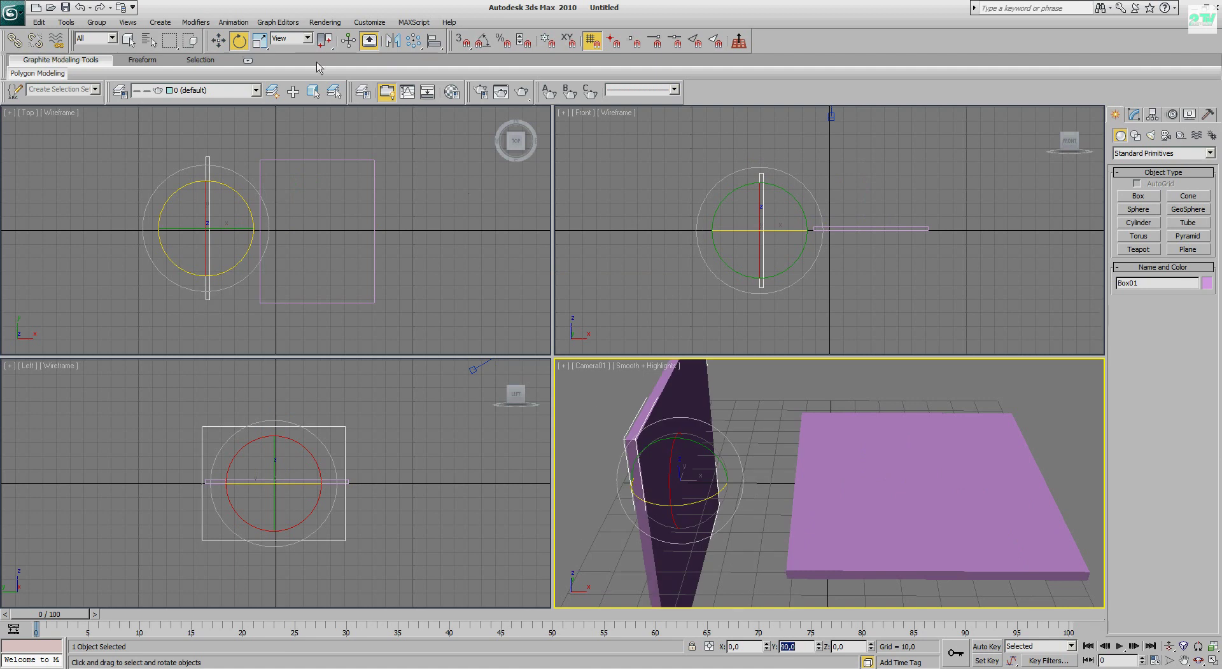
click(219, 40)
drag(725, 486, 838, 494)
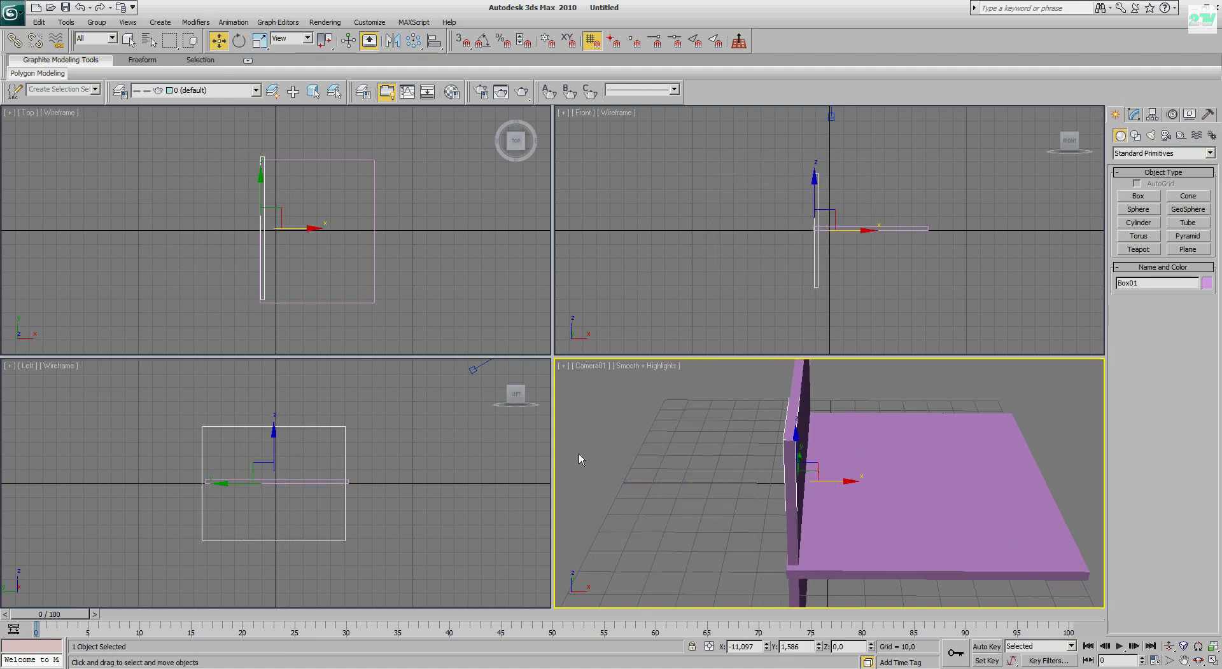
click(818, 250)
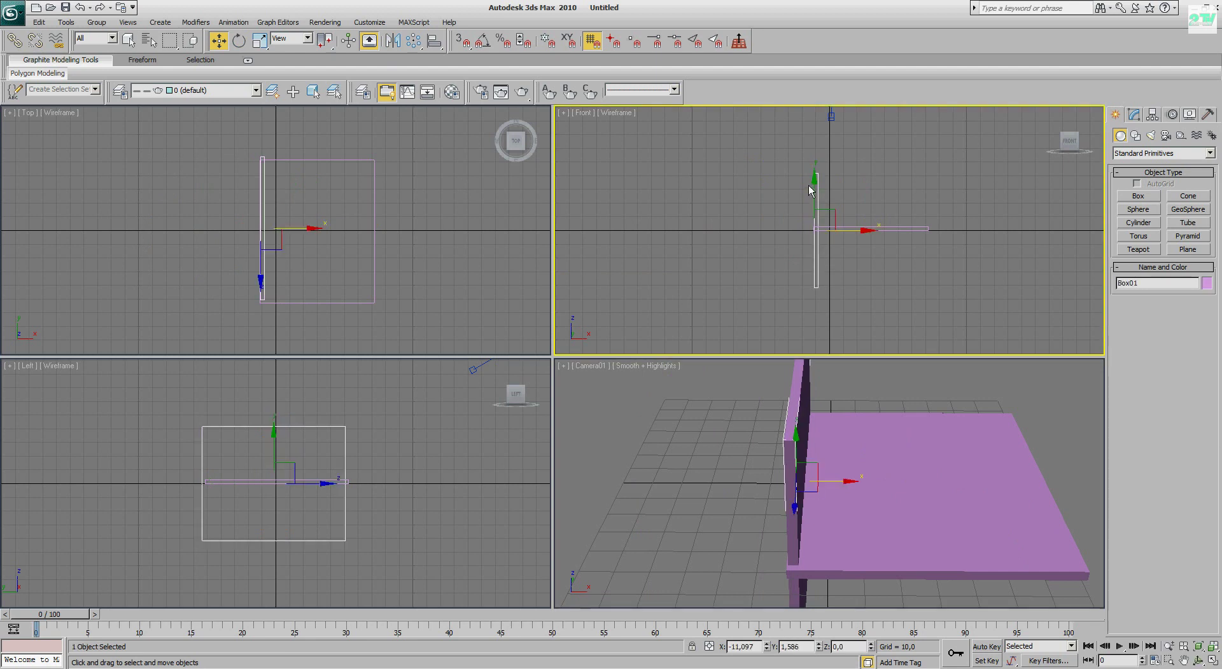
drag(817, 252, 814, 125)
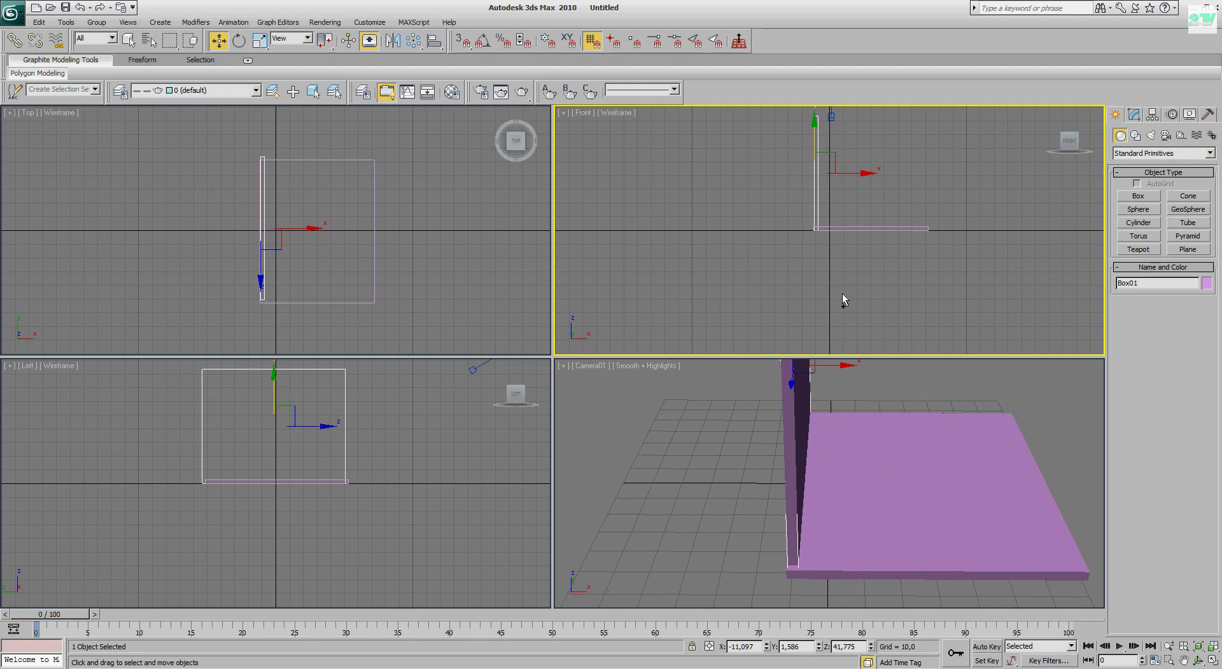
- Copy the left wall to form the right wall at the floor's right edge
key(ctrl+v)
click(594, 389)
drag(814, 227, 928, 228)
- Copy the floor slab again and lift the copy to the top as the ceiling
click(969, 489)
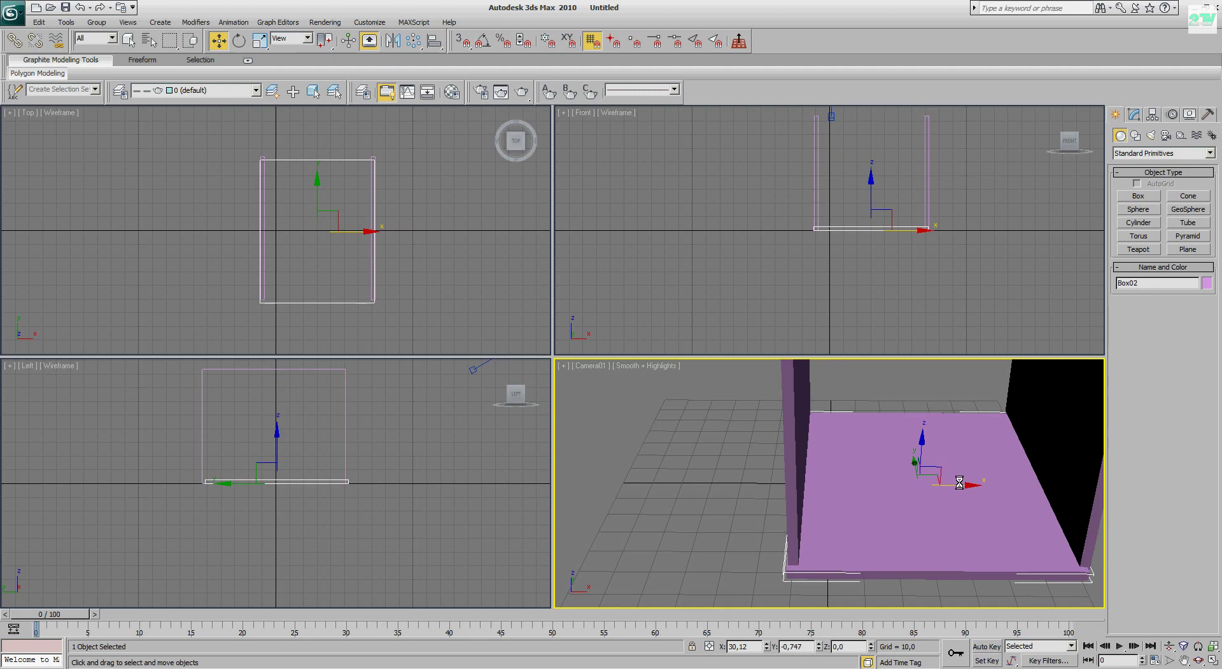
key(ctrl+v)
click(576, 388)
click(341, 513)
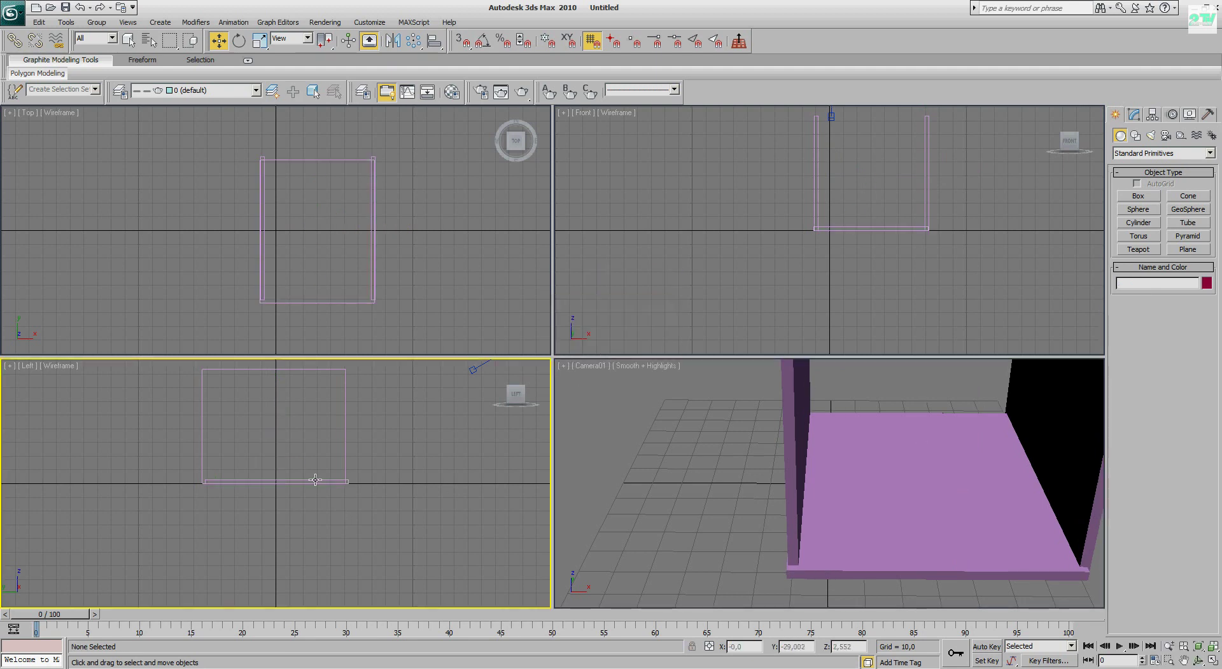
click(313, 481)
drag(275, 437, 275, 326)
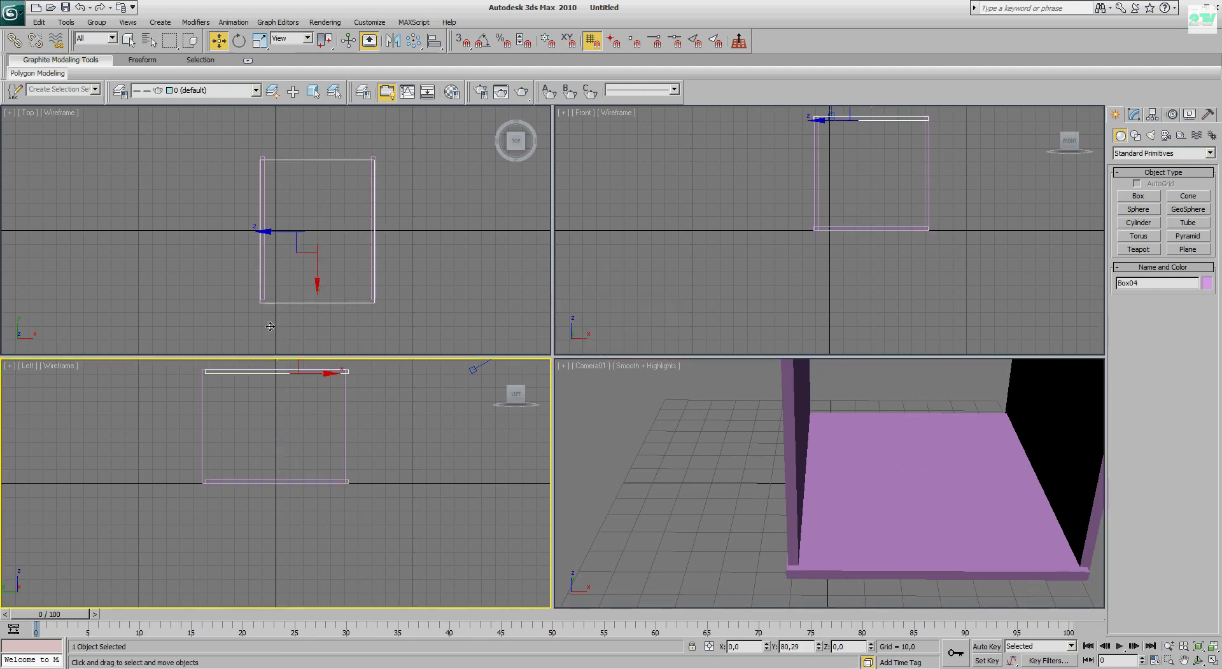
- Copy the left wall and rotate the copy 90° about the vertical axis
click(835, 220)
click(816, 197)
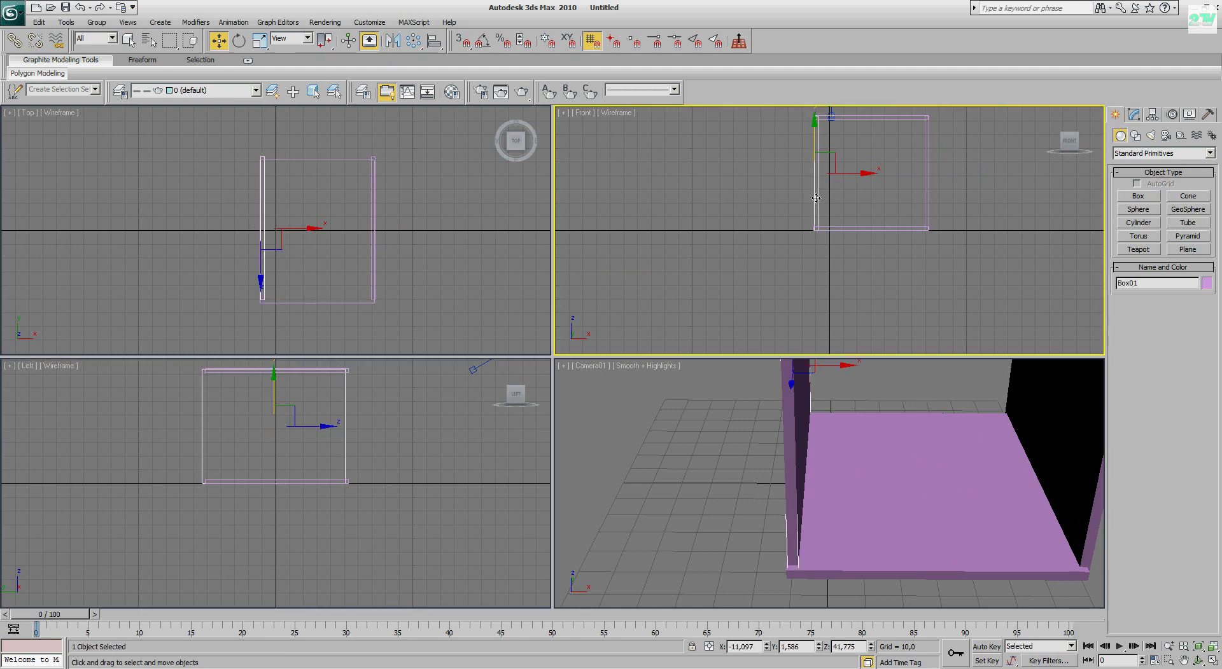
key(ctrl+v)
click(577, 389)
drag(845, 370, 774, 369)
key(e)
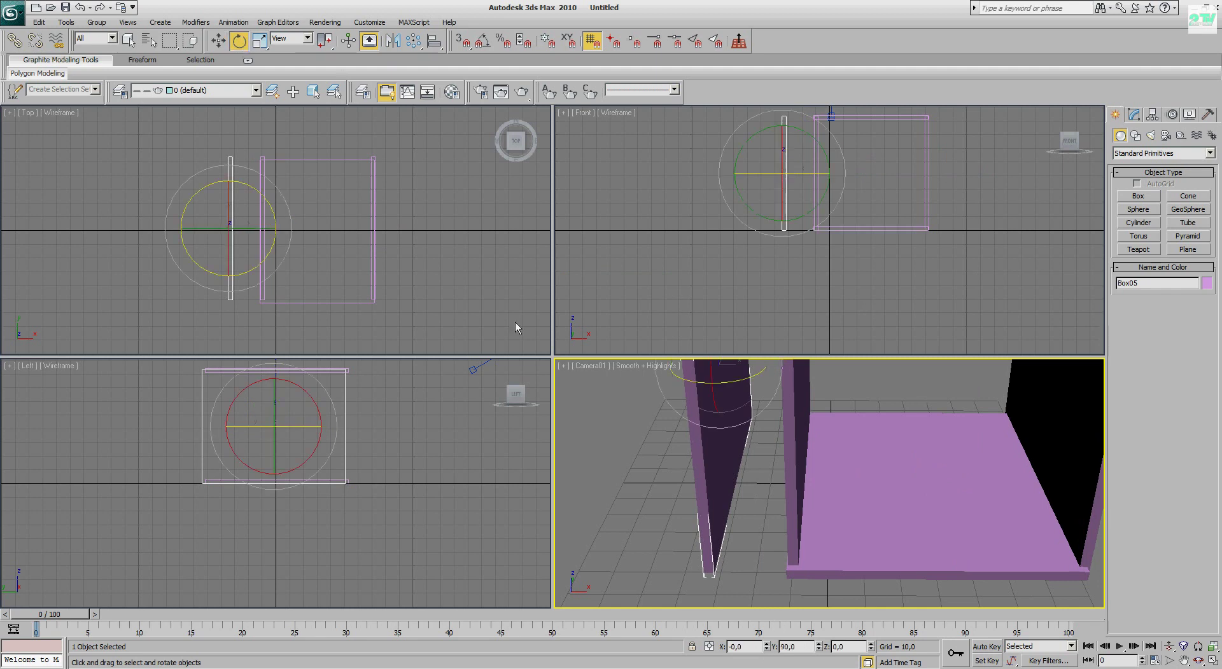
drag(746, 647, 700, 649)
text(90)
key(Return)
- Push the rotated wall copy to the back of the room as the back wall
key(w)
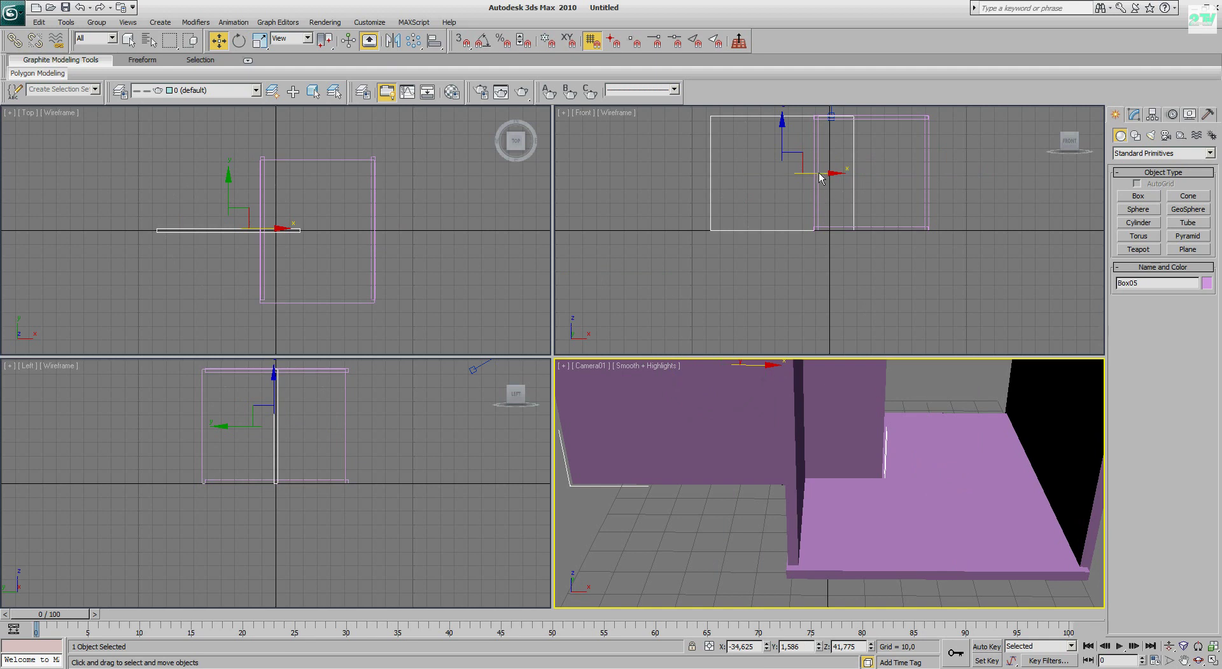
drag(280, 227, 353, 228)
right_click(353, 228)
drag(334, 186, 334, 116)
click(668, 446)
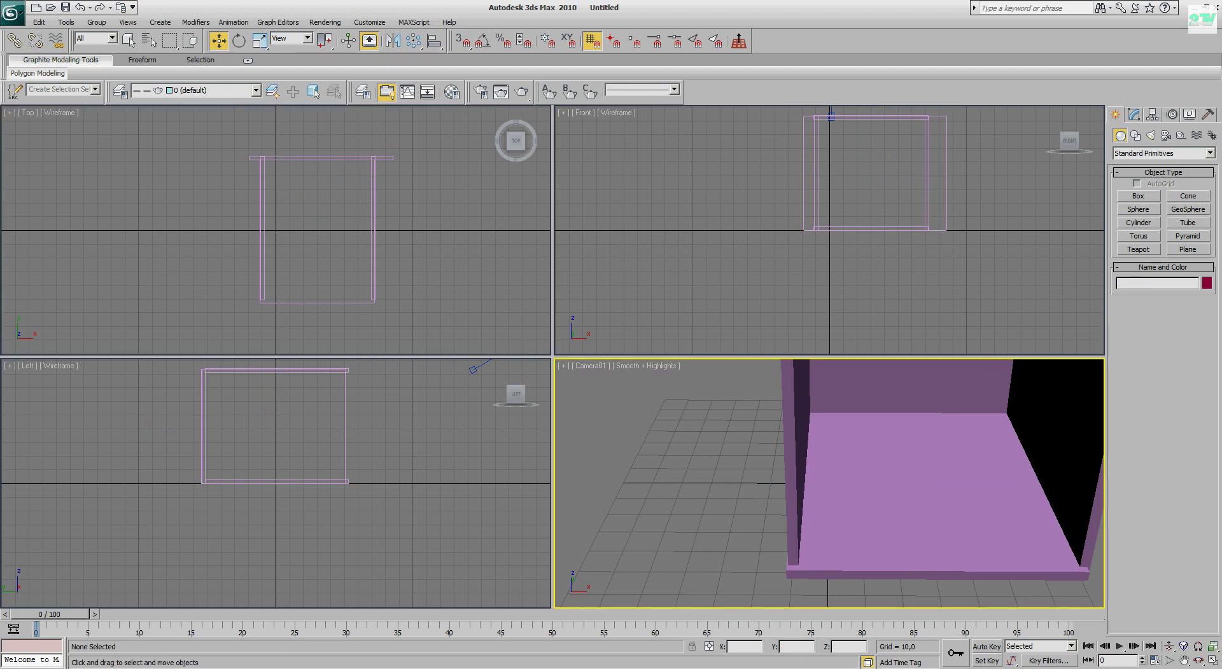
click(1183, 661)
- Draw a small cube on the room floor and shift it toward the front left
drag(971, 484, 864, 479)
click(1138, 196)
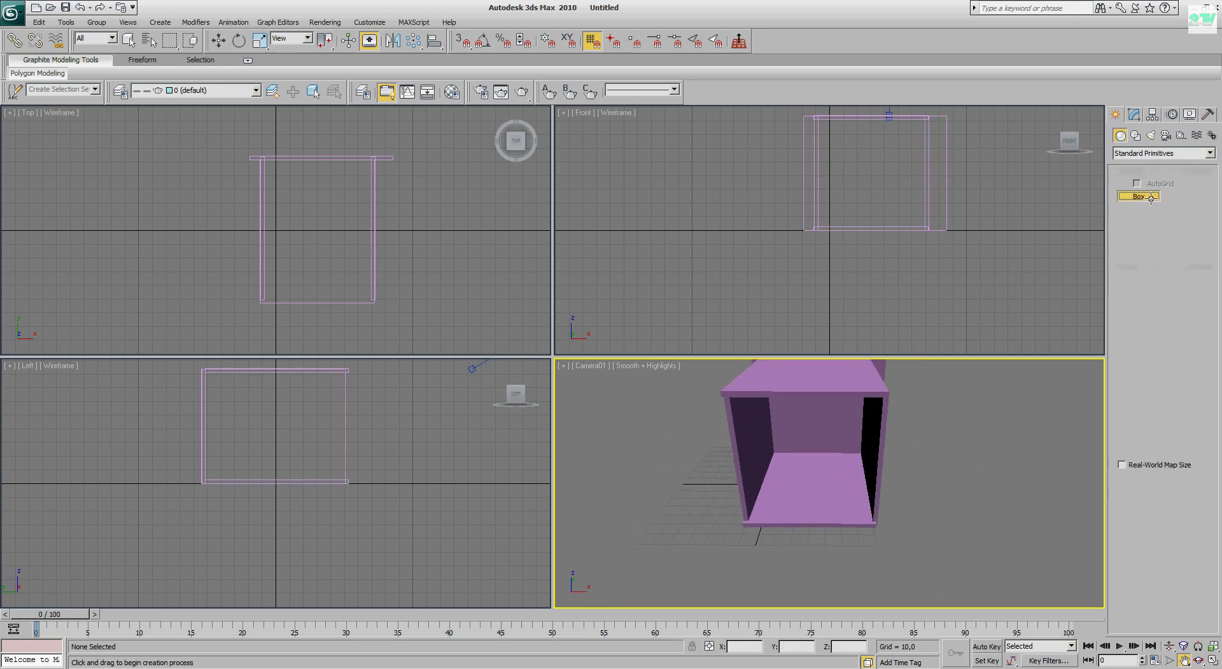
drag(787, 495, 820, 482)
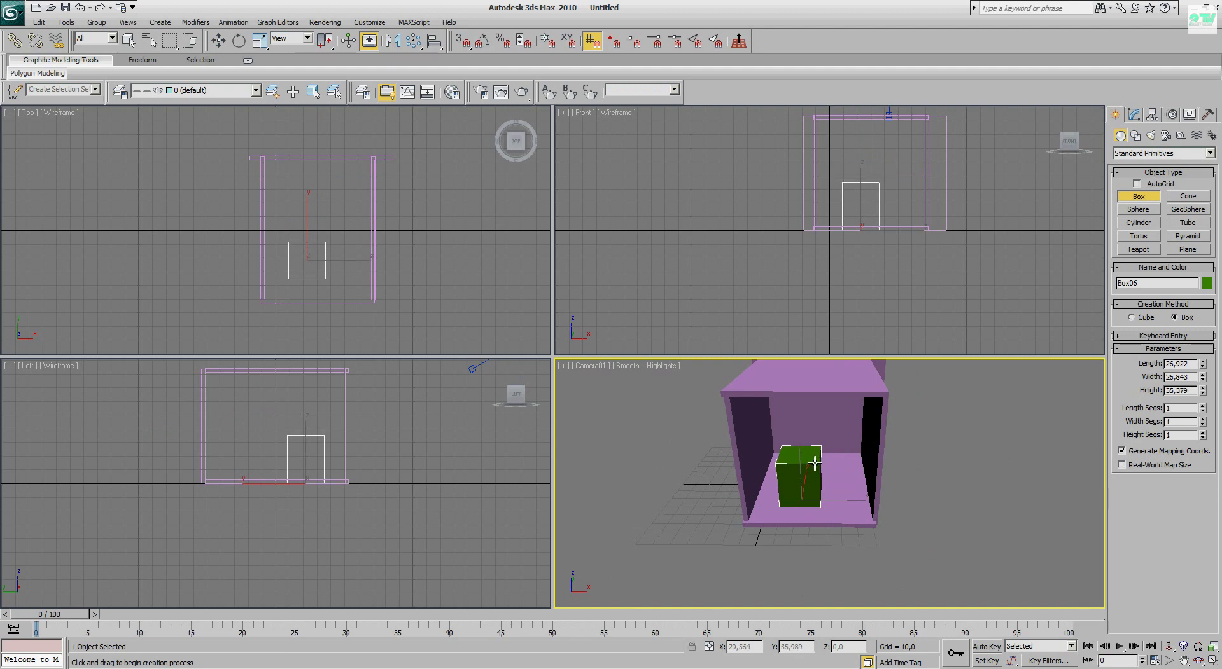
click(810, 465)
key(w)
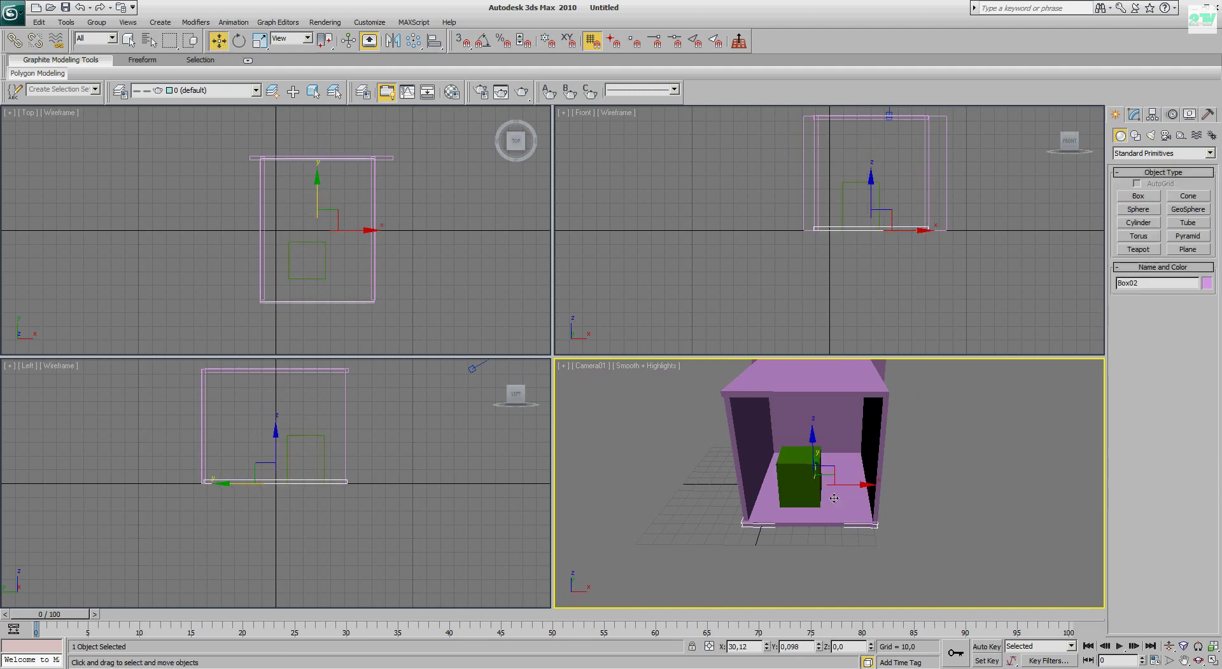
drag(854, 500, 837, 502)
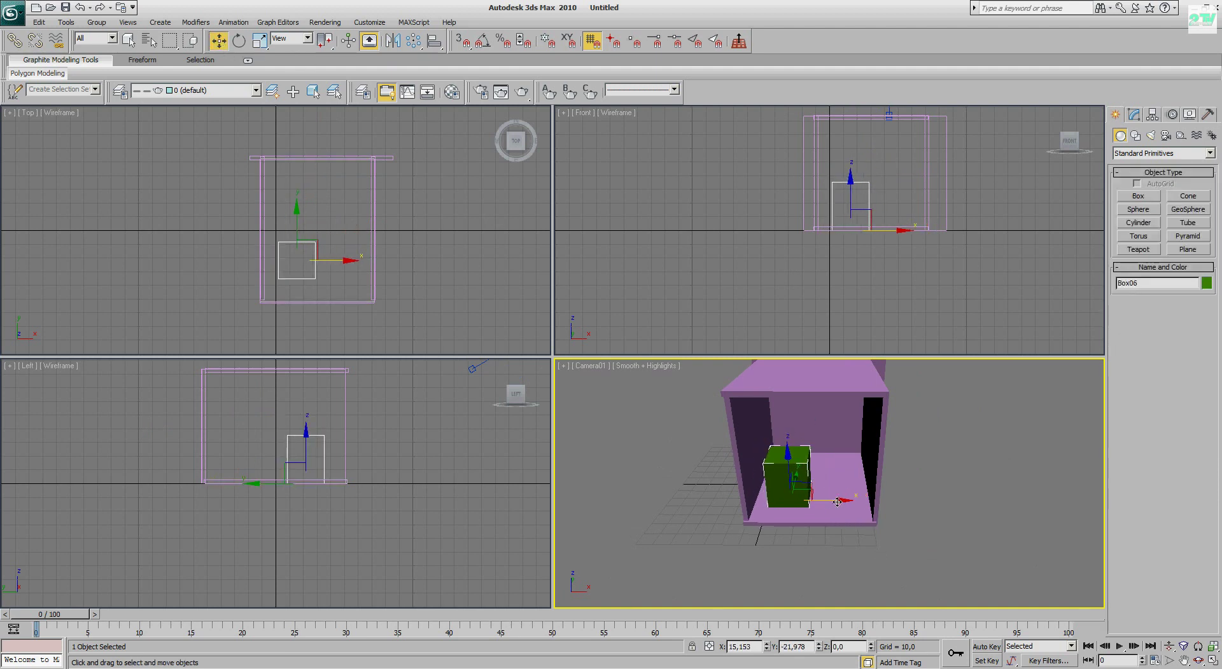
- Copy the cube and move the copy to the back right inside the room
key(ctrl+v)
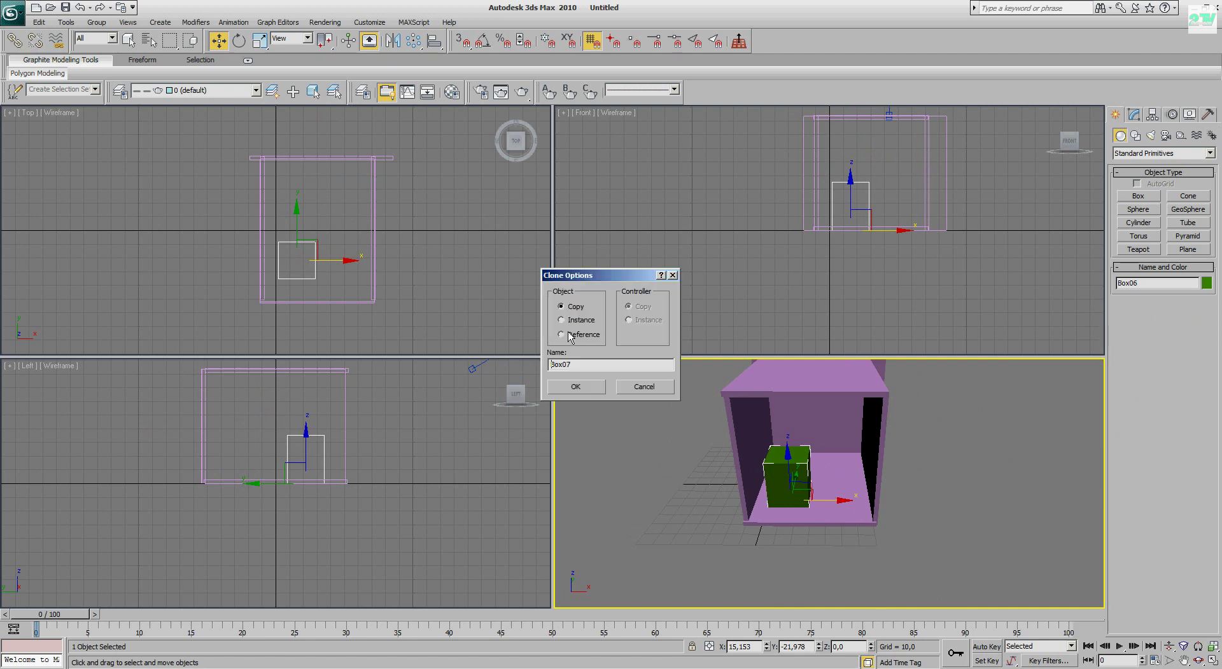
click(576, 387)
drag(827, 501, 881, 495)
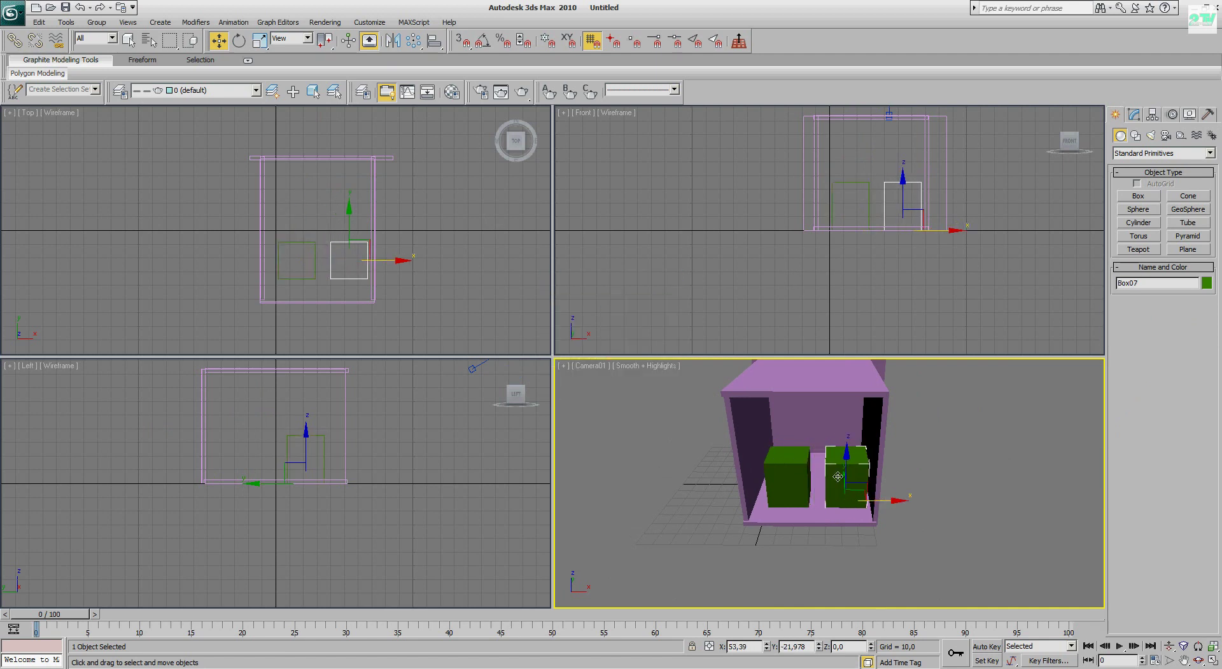
drag(348, 205, 349, 166)
- Open the Material Editor and set the first slot's ambient colour to pure red (254)
click(964, 568)
key(m)
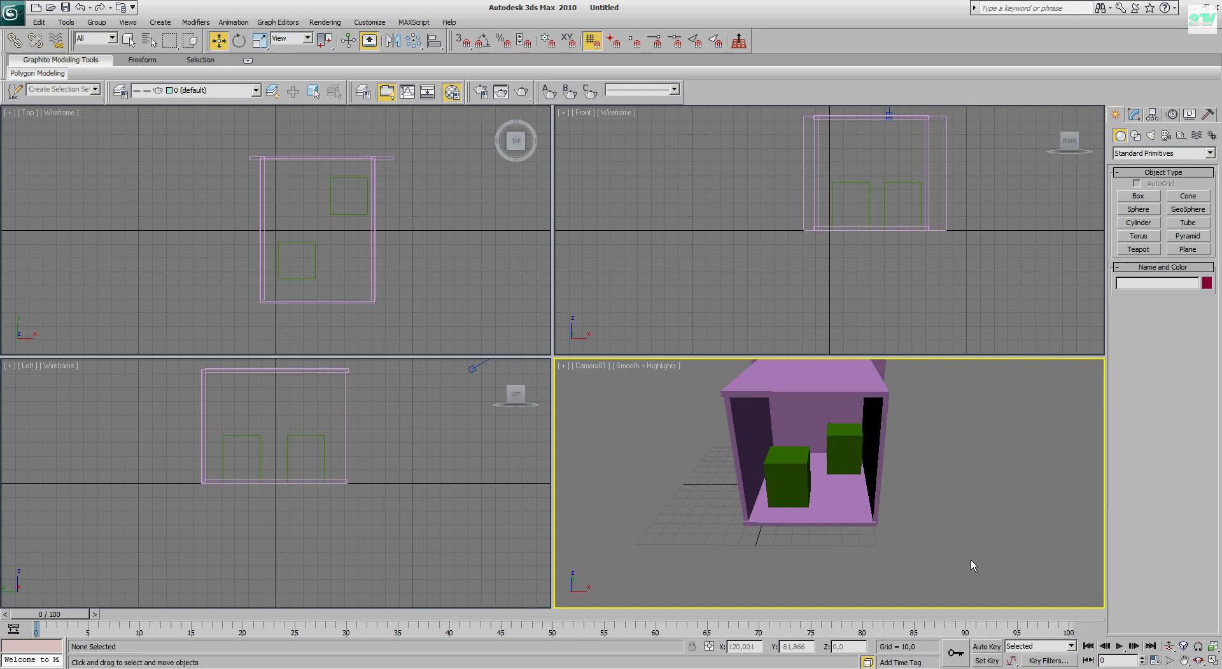
click(390, 400)
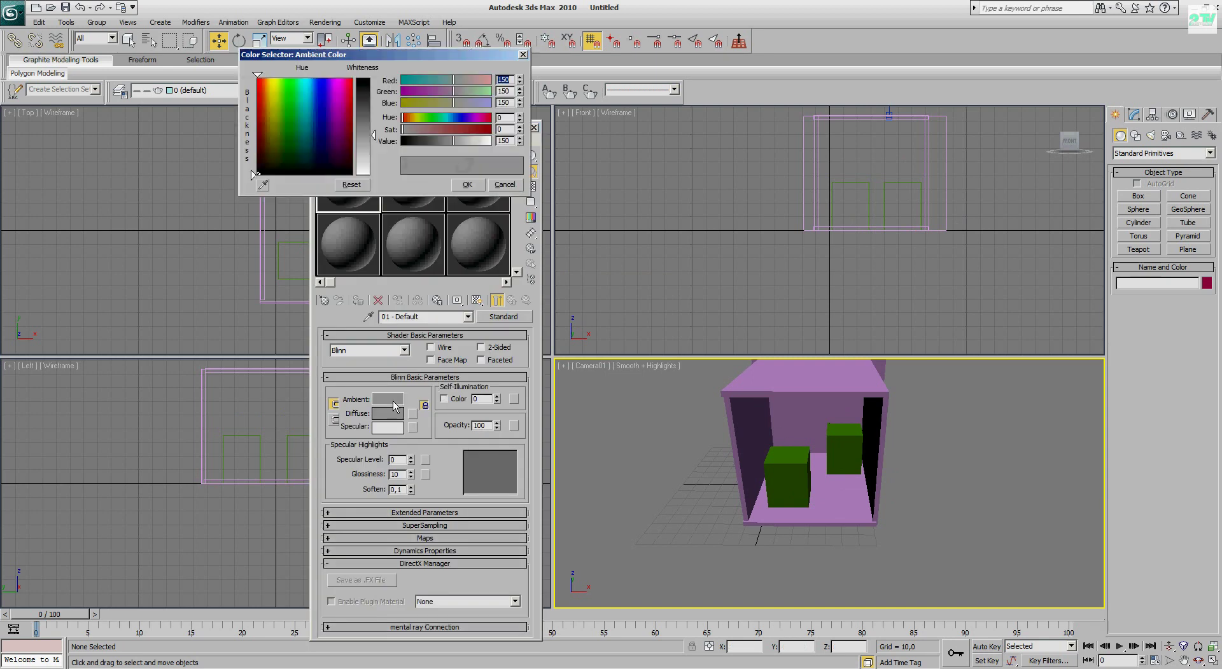
text(254)
key(Return)
drag(374, 135, 374, 77)
click(465, 184)
- Set the second slot's ambient colour to light grey and the third slot's to yellow
click(412, 167)
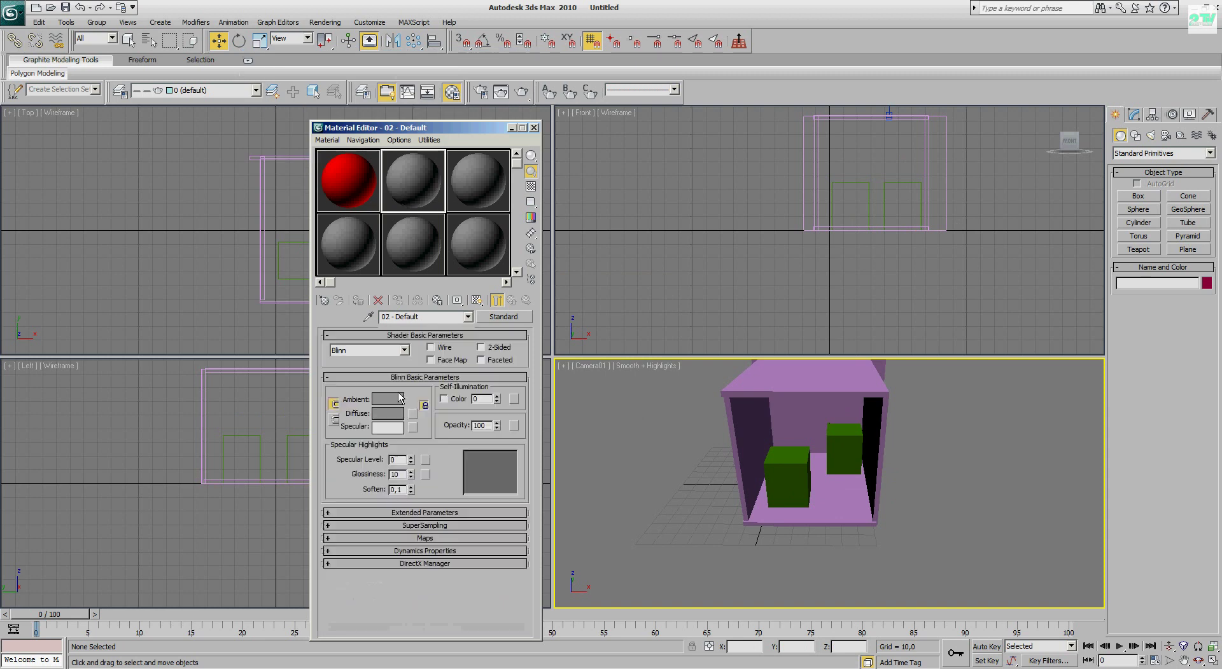
click(387, 399)
drag(374, 135, 374, 160)
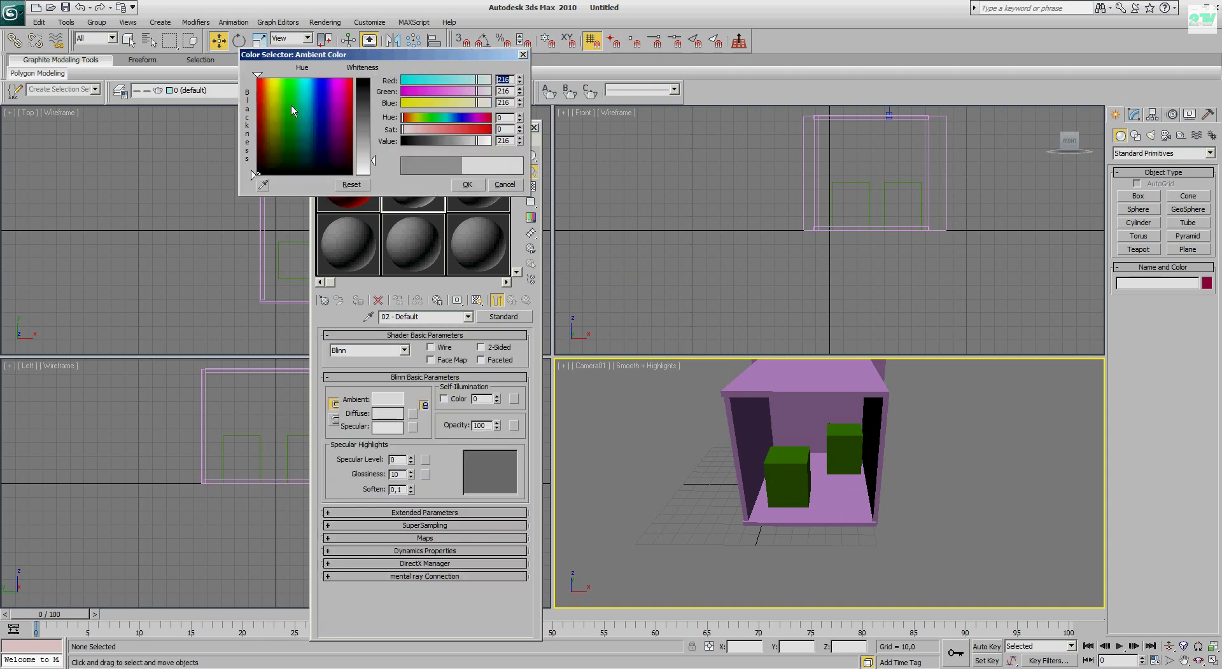
click(465, 184)
click(477, 183)
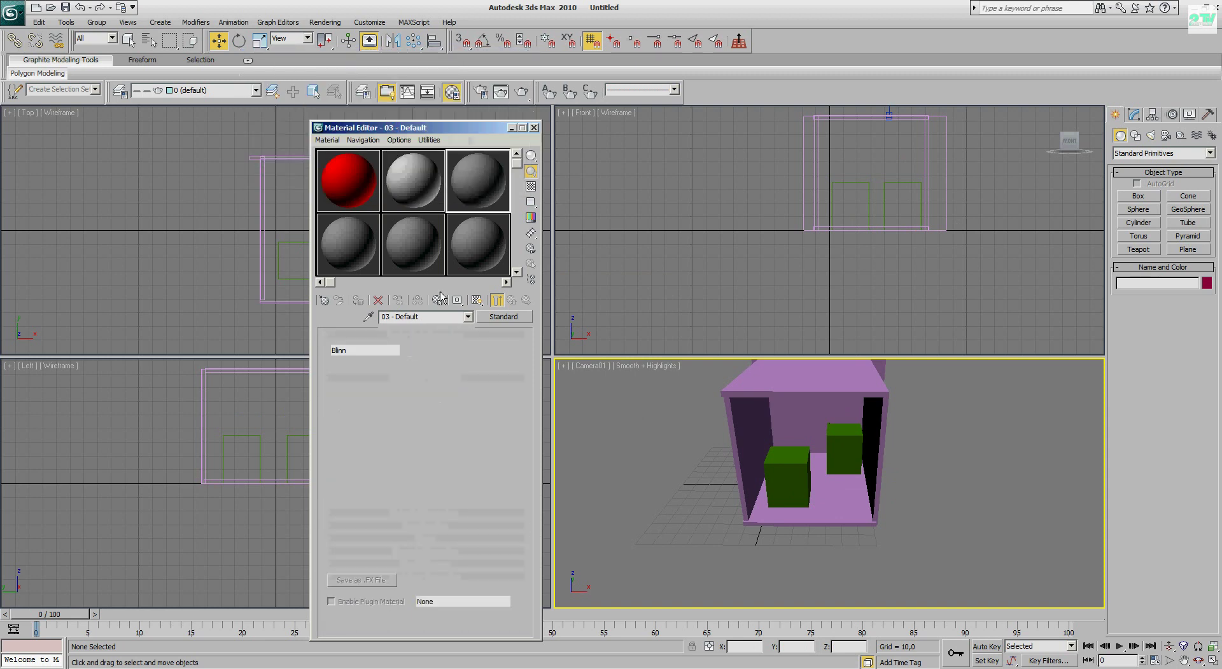
click(388, 399)
drag(280, 85, 273, 79)
drag(373, 135, 374, 79)
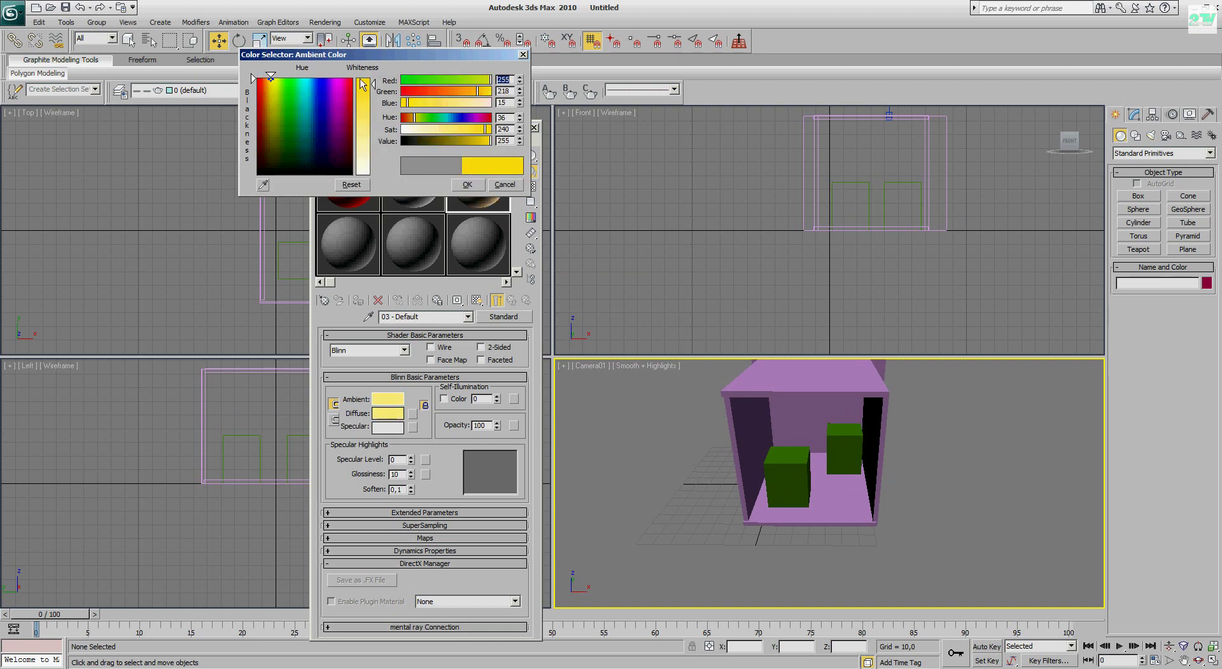
click(467, 185)
- Select both cubes and assign them the red material
click(761, 469)
click(829, 440)
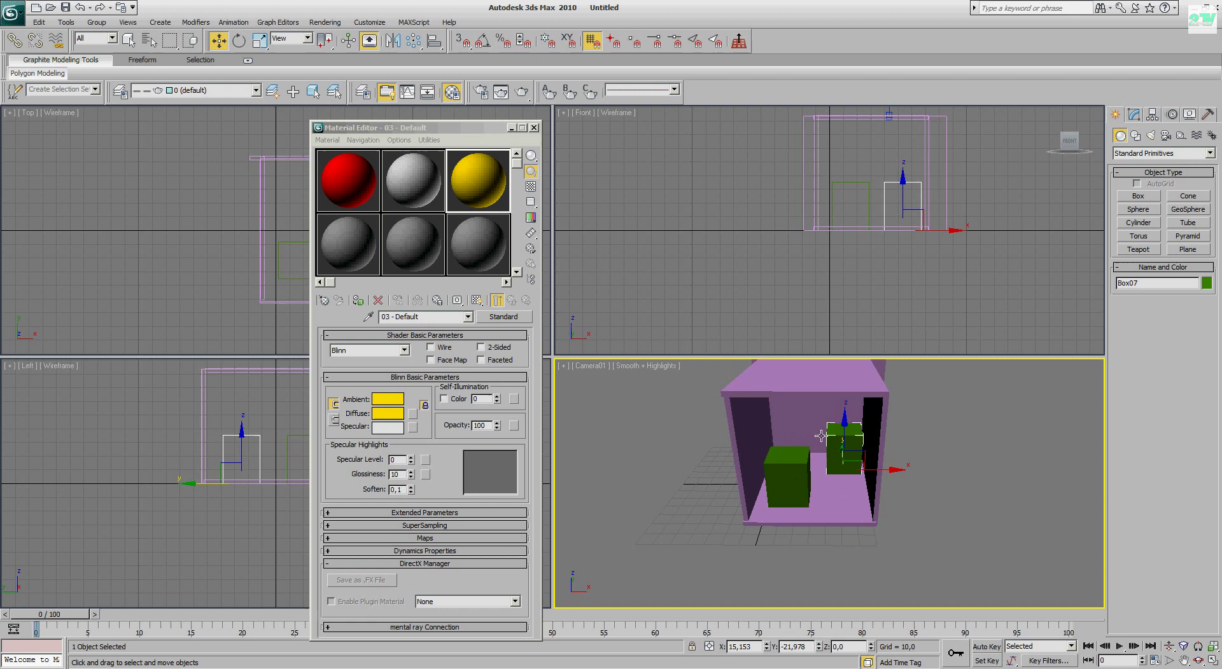
ctrl+click(800, 479)
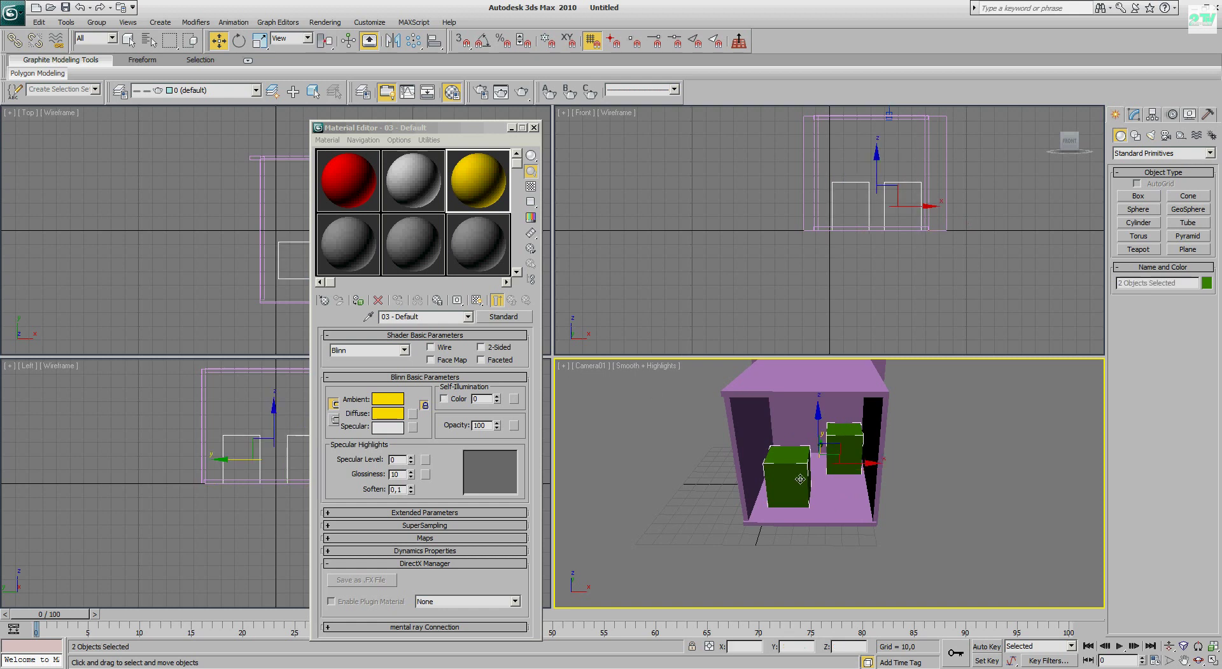
click(358, 301)
click(355, 190)
click(358, 301)
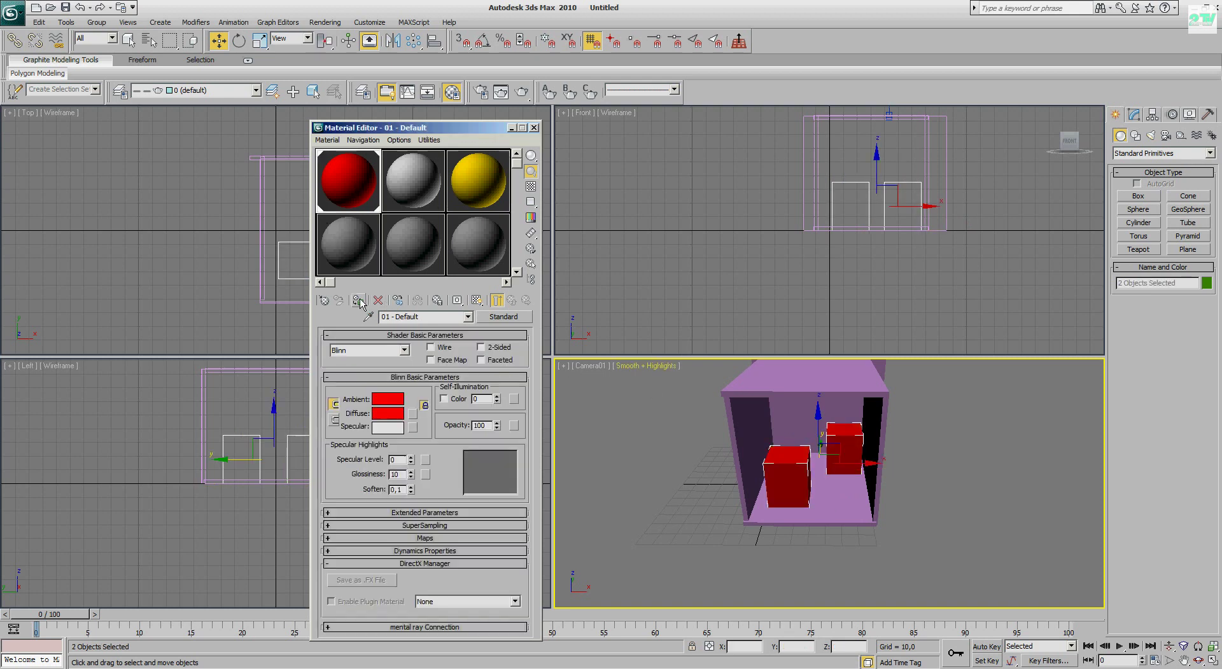
- Select the room's walls, floor and ceiling and assign them the yellow material
click(1008, 460)
drag(394, 128, 657, 138)
drag(429, 147, 306, 264)
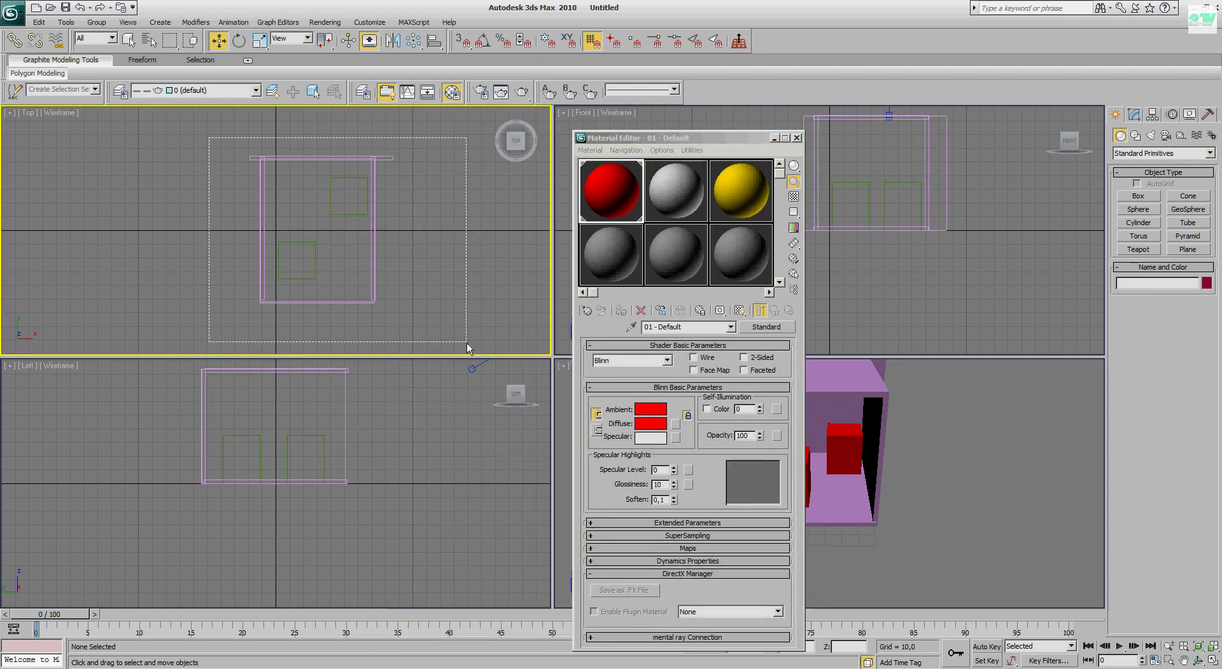
click(360, 199)
drag(218, 143, 307, 240)
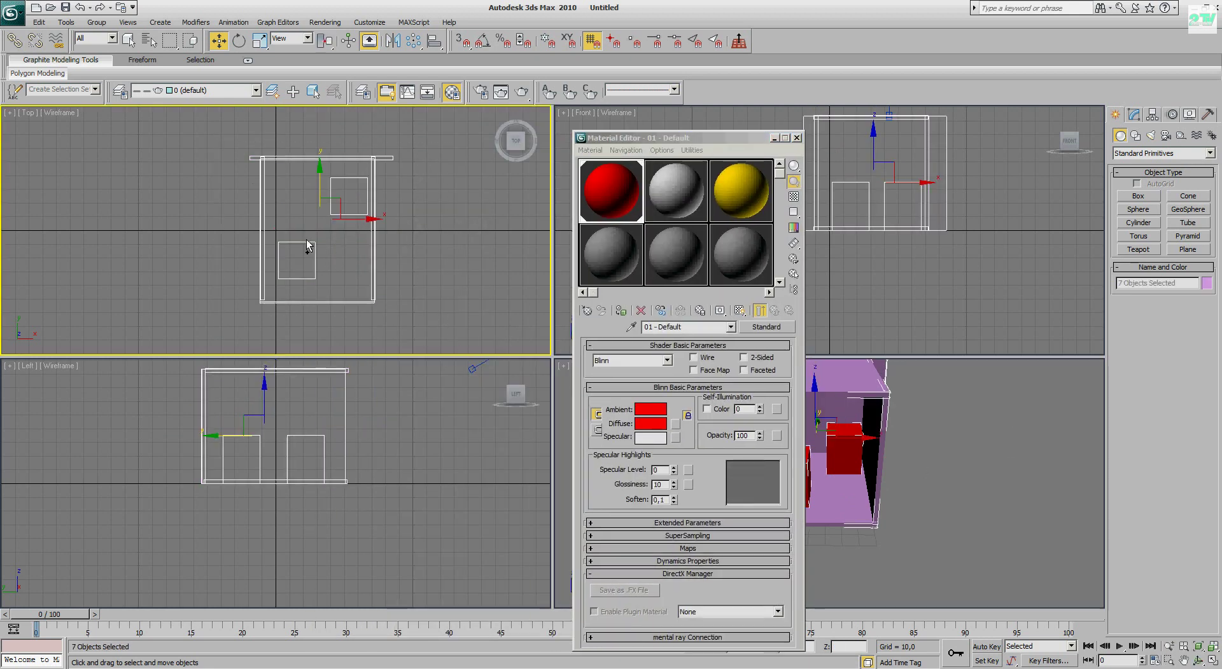
alt+click(360, 179)
click(735, 212)
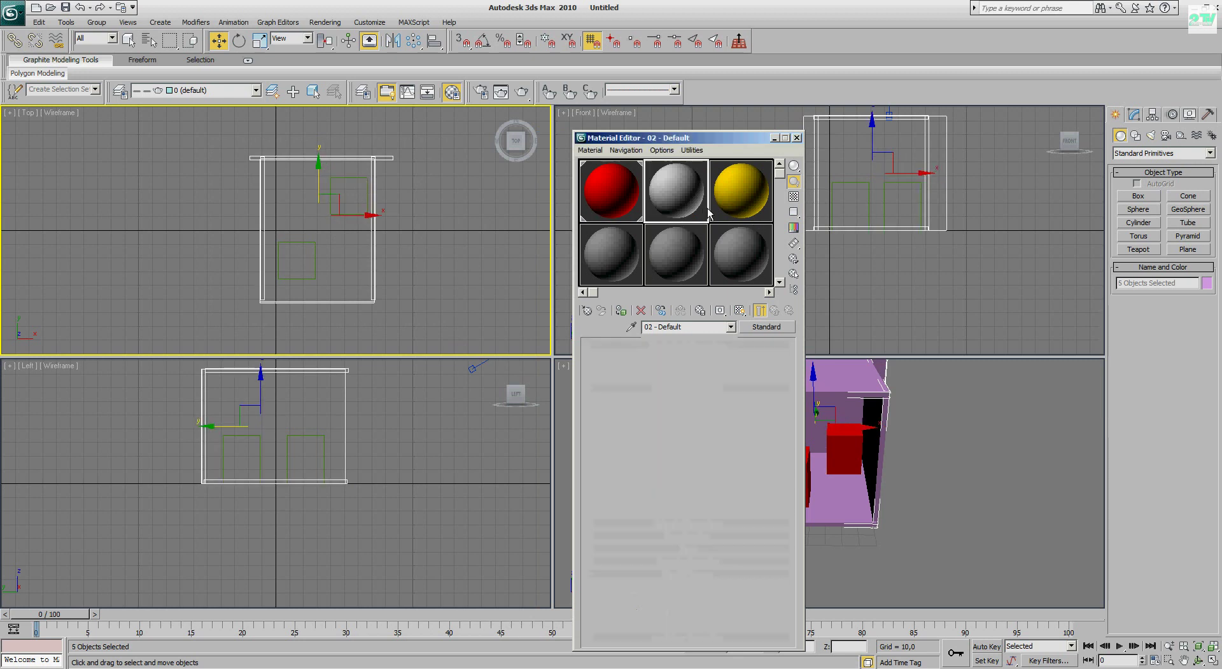
click(621, 311)
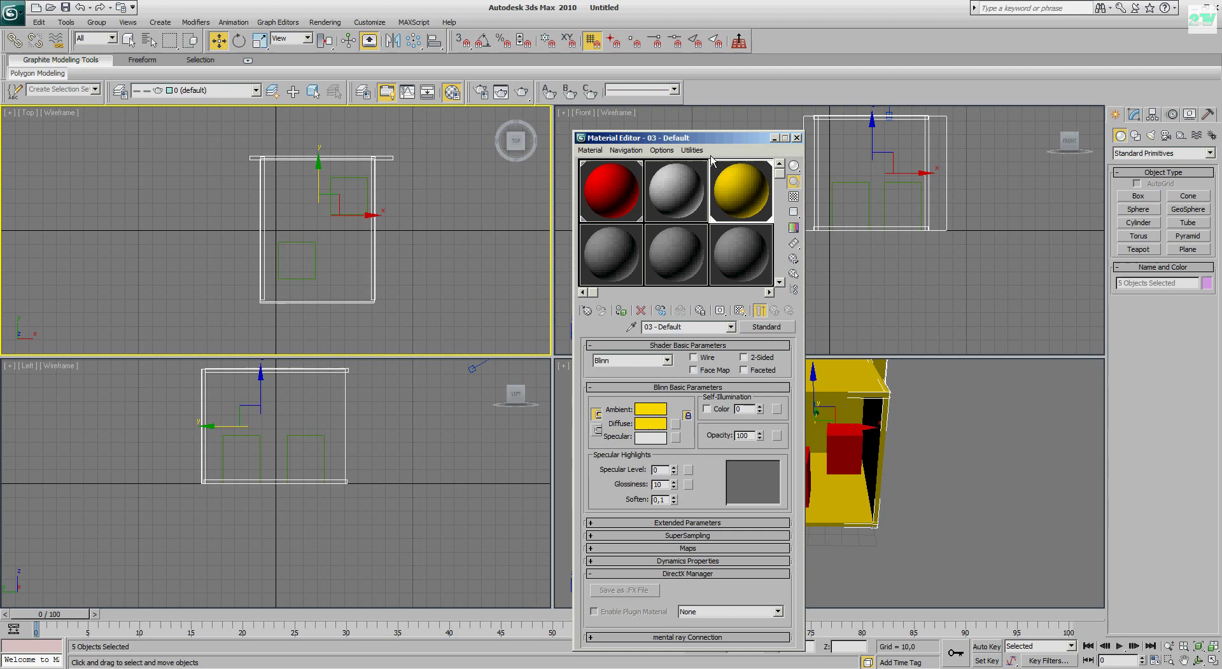
drag(712, 138, 535, 151)
click(945, 476)
- Draw a thin box panel and position it centred just beneath the ceiling
click(1138, 196)
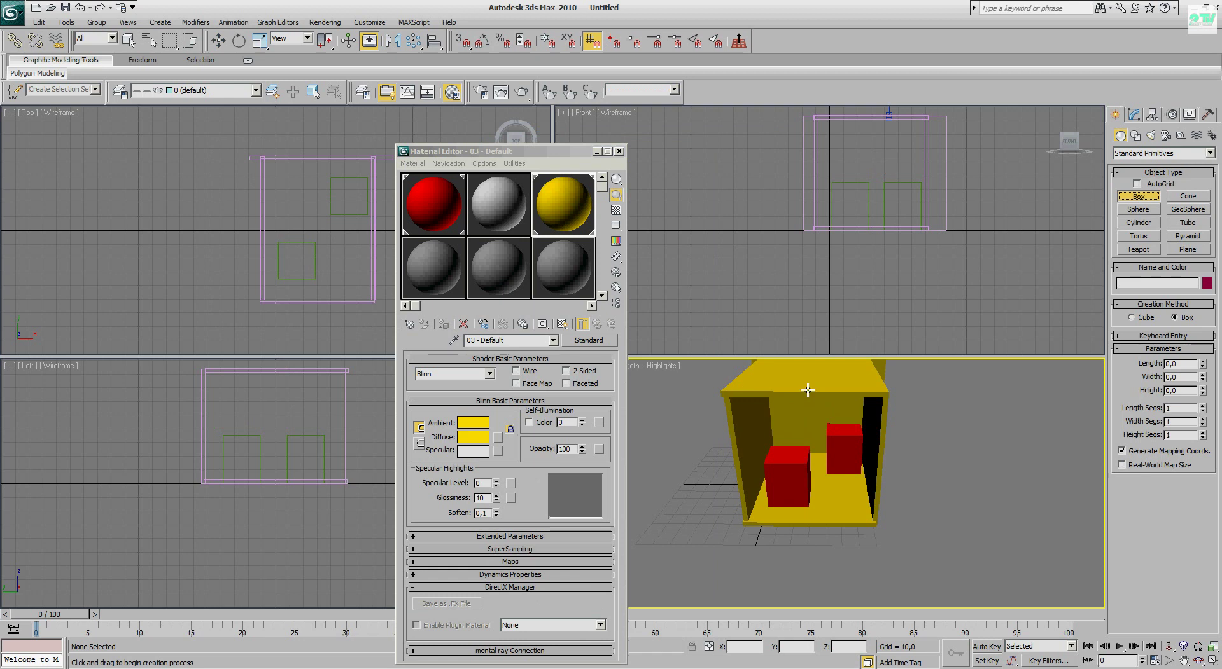
drag(860, 124, 900, 129)
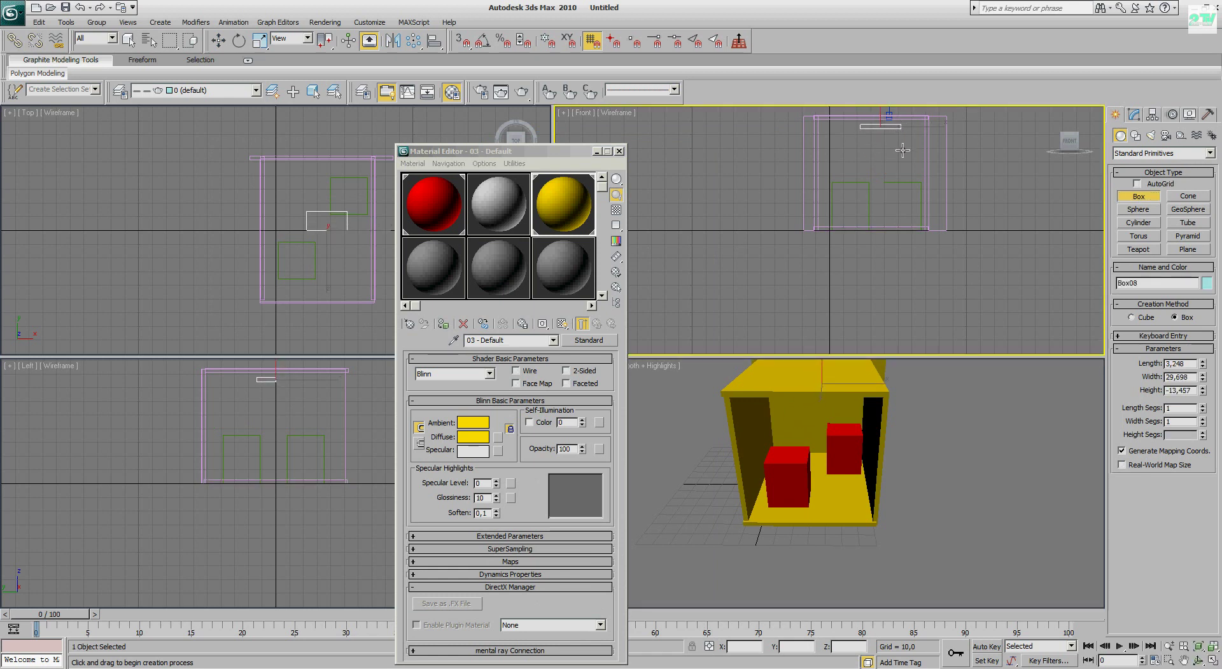
click(904, 174)
click(218, 40)
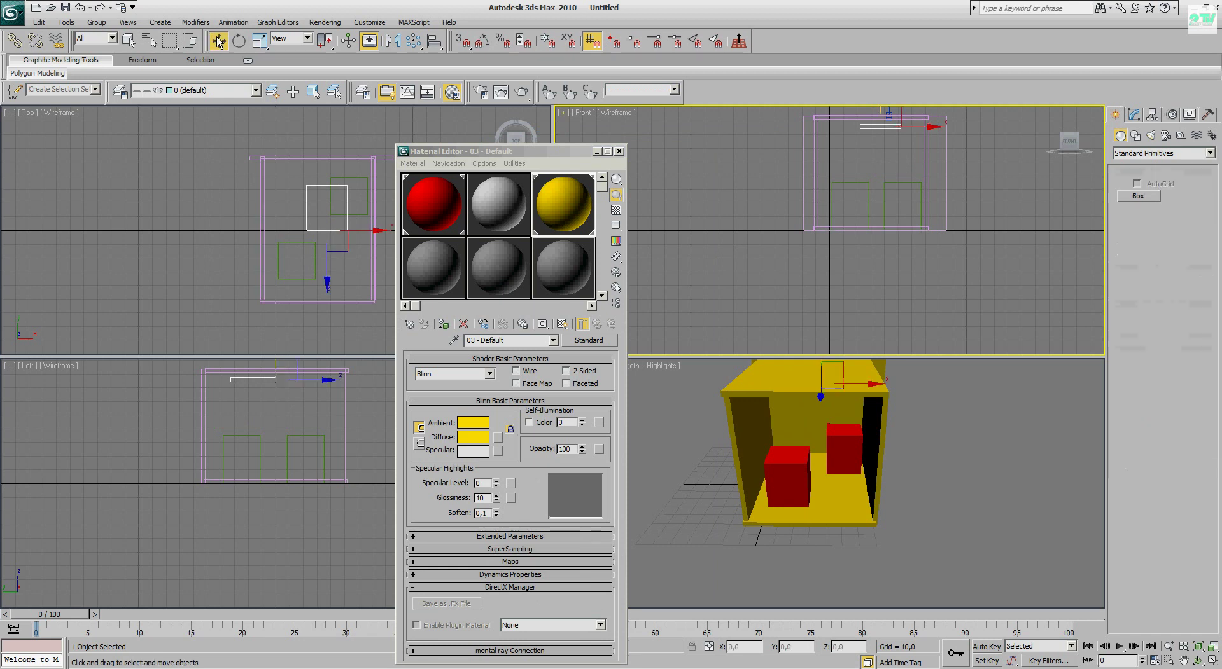
click(326, 381)
drag(315, 381, 347, 381)
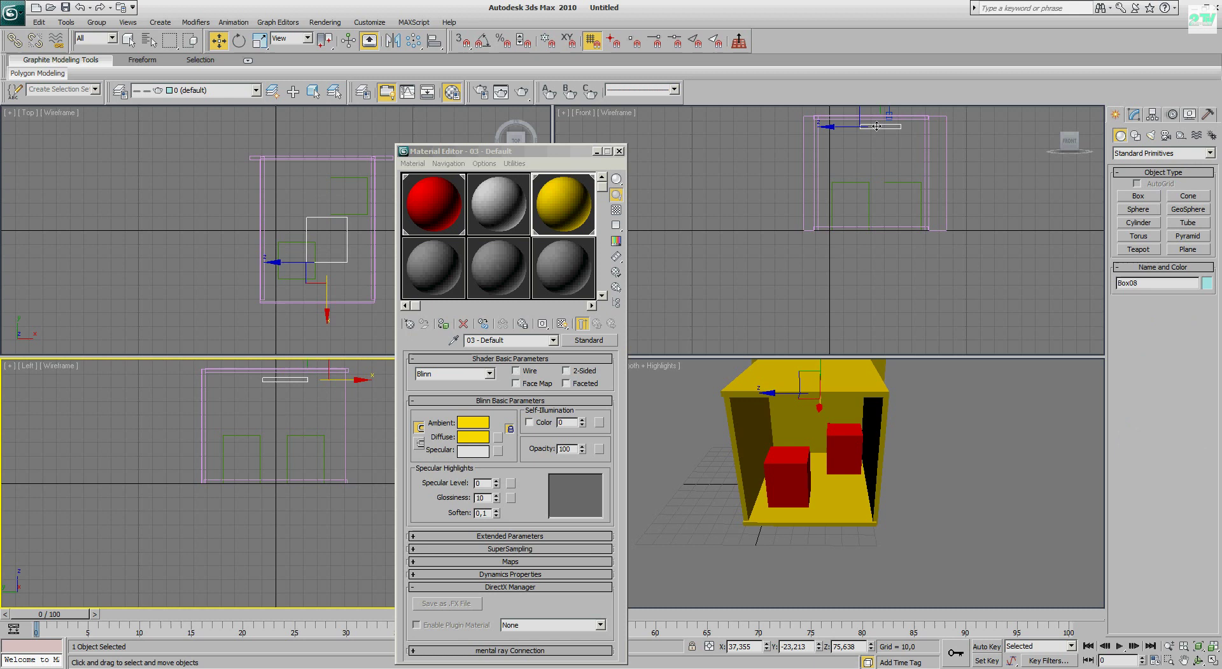
click(897, 122)
drag(901, 113, 901, 109)
- Minimize the Material Editor, then orbit and pan the camera to look into the room
click(518, 202)
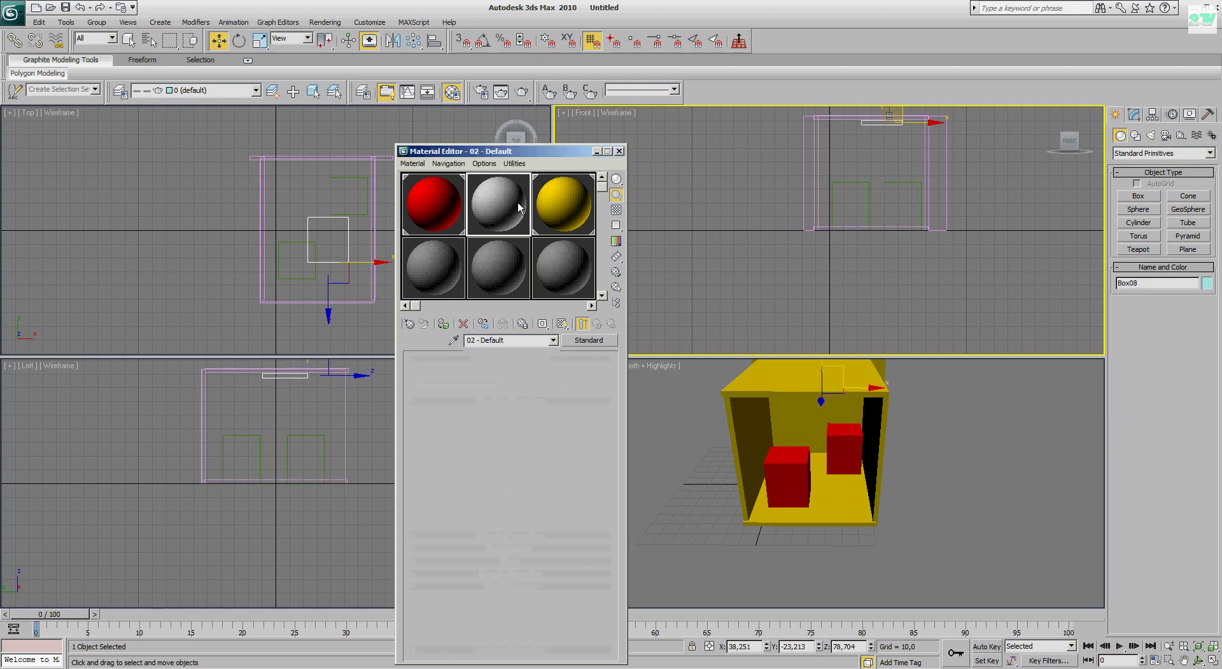
click(596, 151)
click(942, 419)
click(1198, 661)
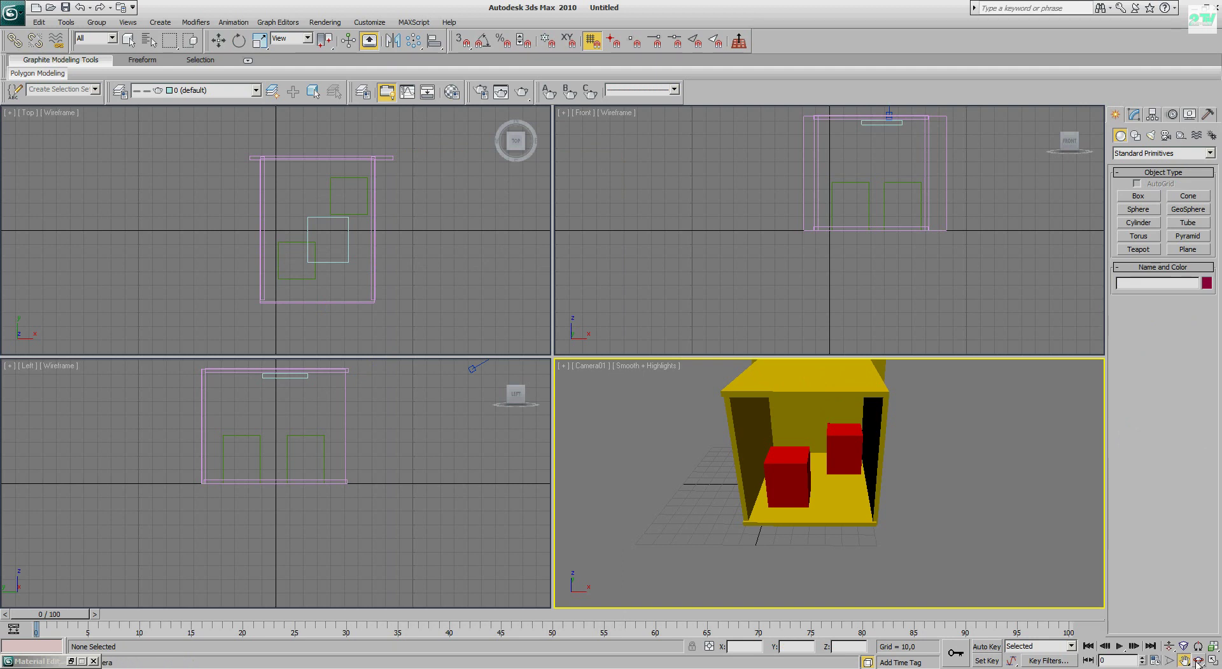
drag(1061, 560, 856, 402)
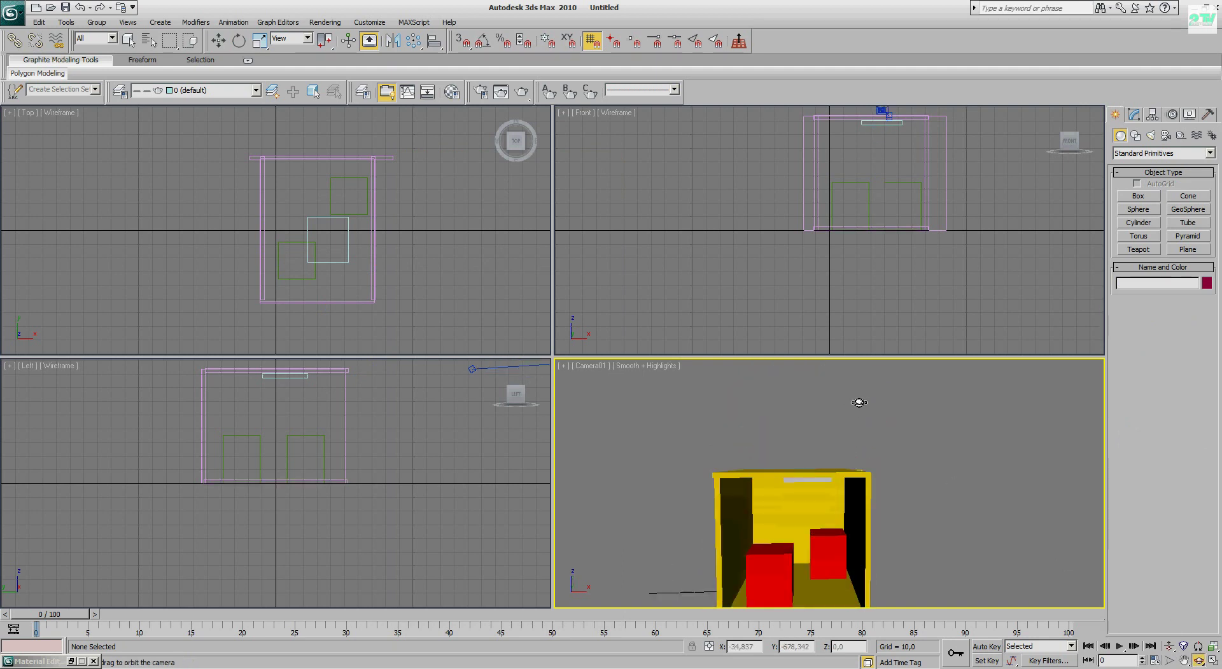
right_click(856, 401)
click(1183, 661)
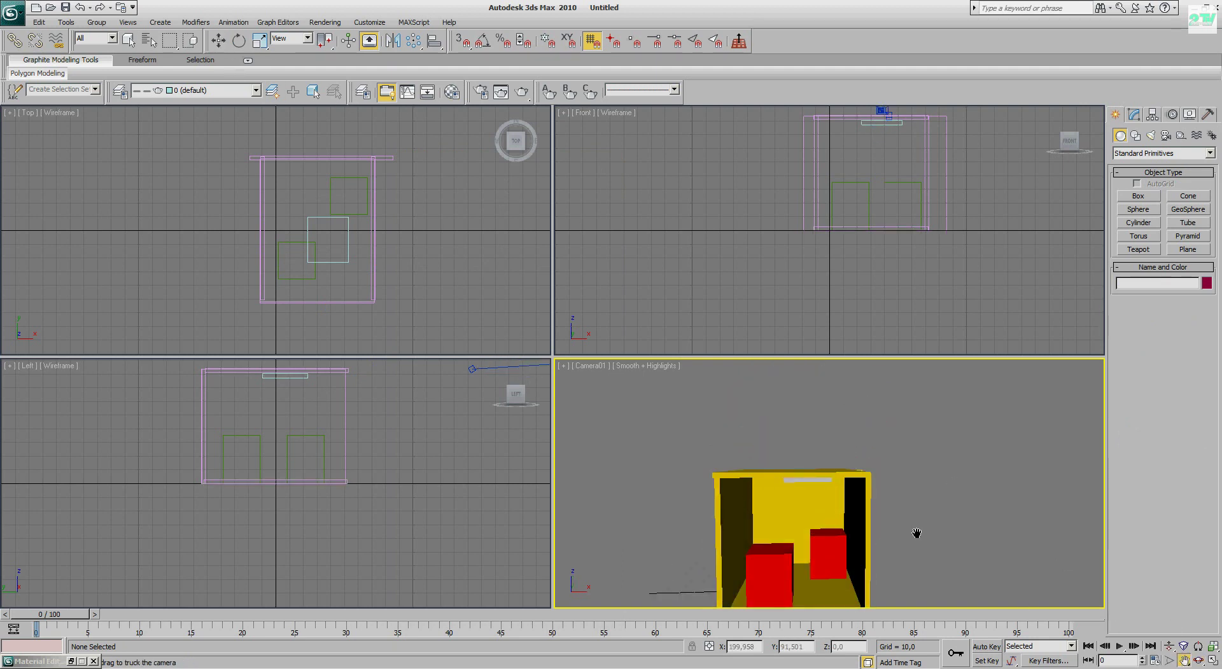
drag(916, 459, 829, 407)
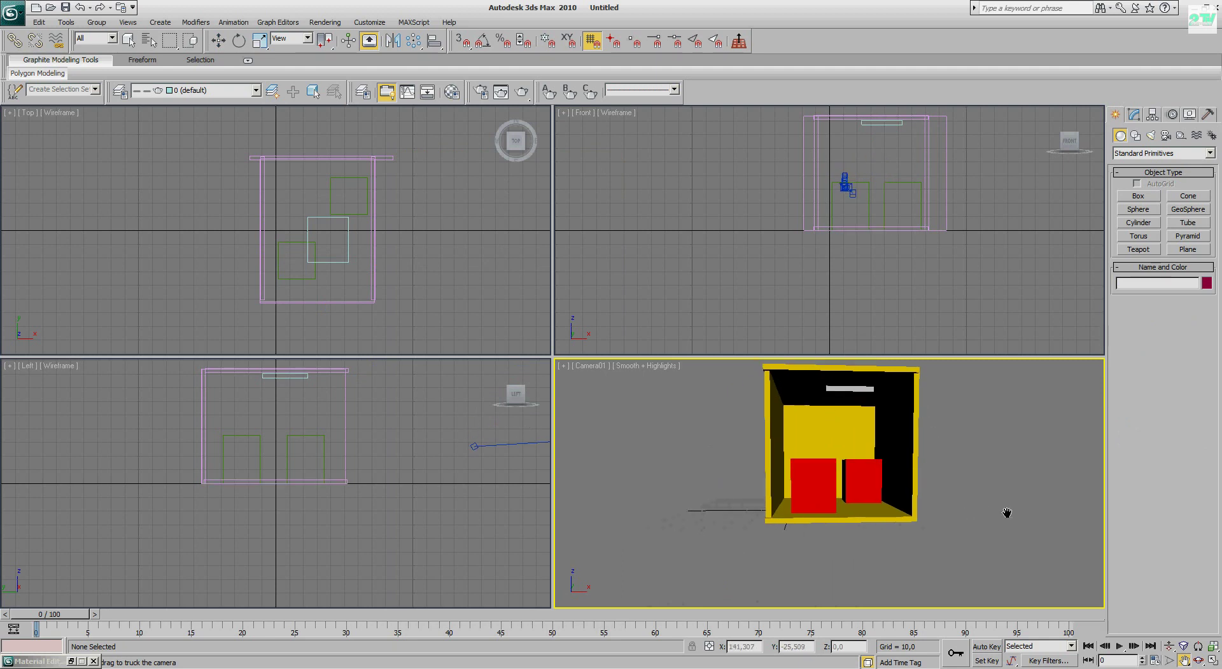
- Export the scene to FBX as 'Yellow Box' with the Lights option ticked
click(21, 19)
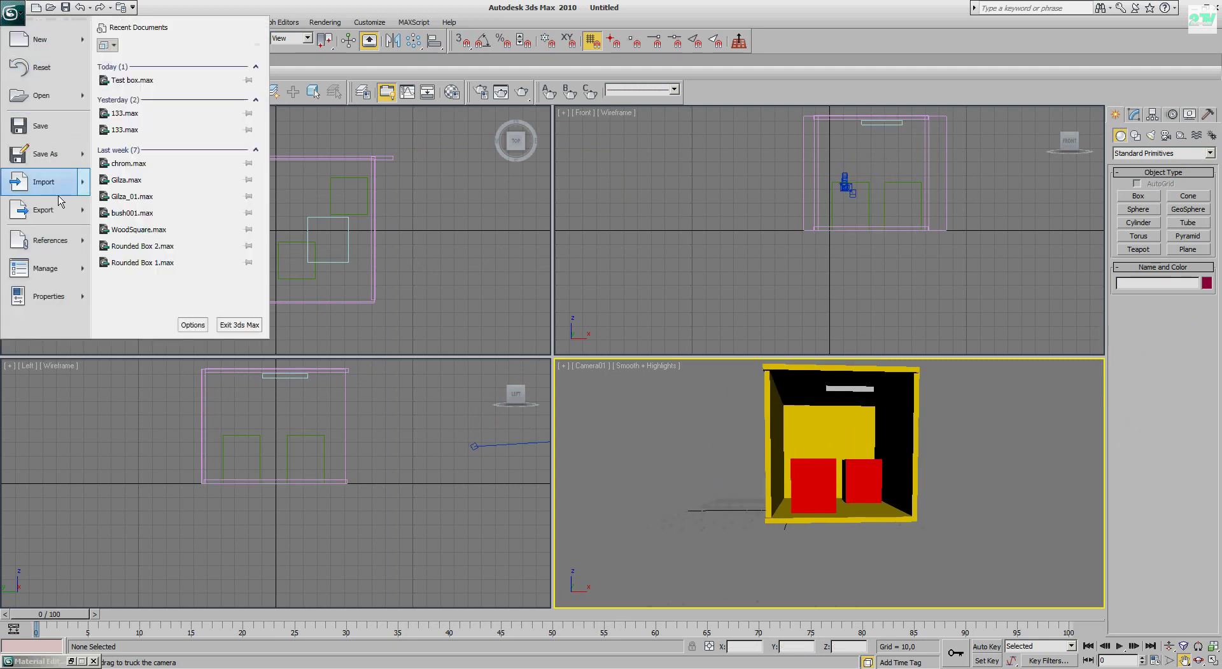
click(59, 215)
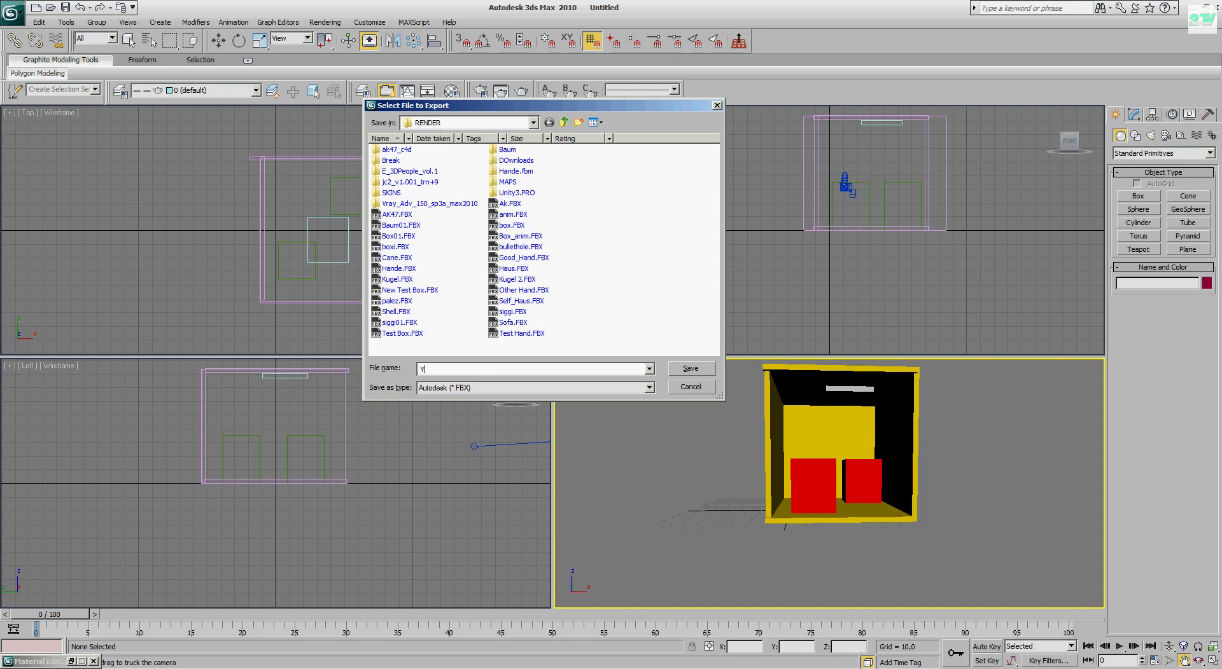
text(Yellow Box)
click(691, 369)
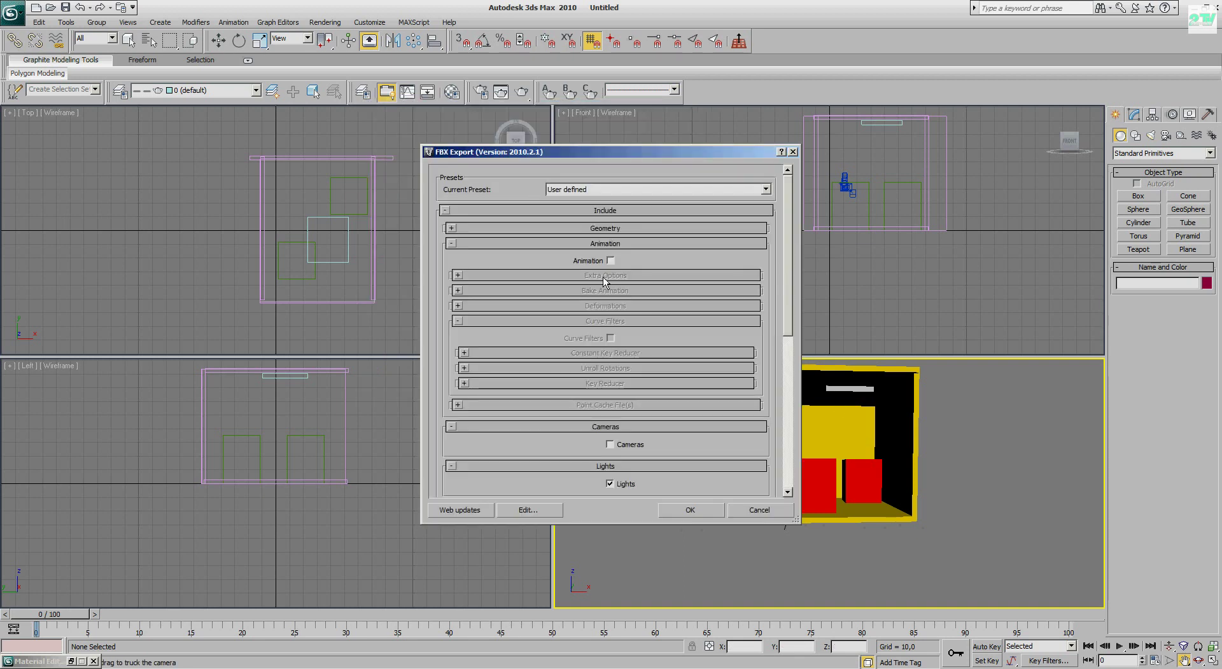
scroll(671, 322, down, 5)
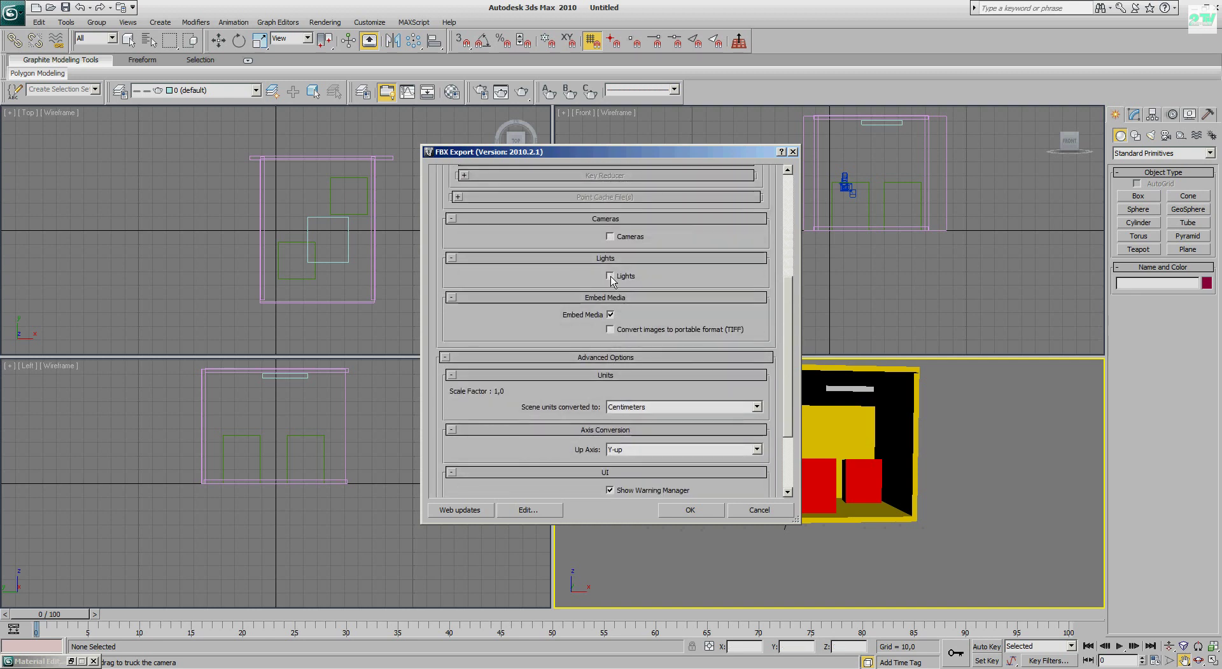
click(609, 277)
scroll(649, 382, down, 3)
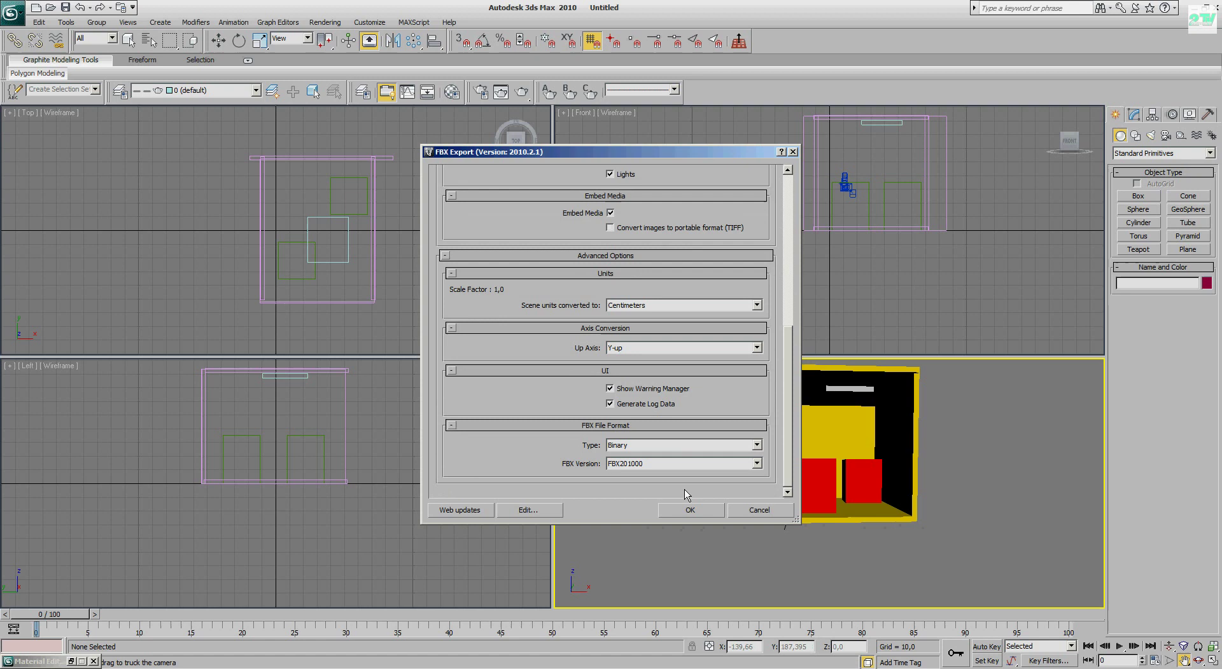
click(690, 510)
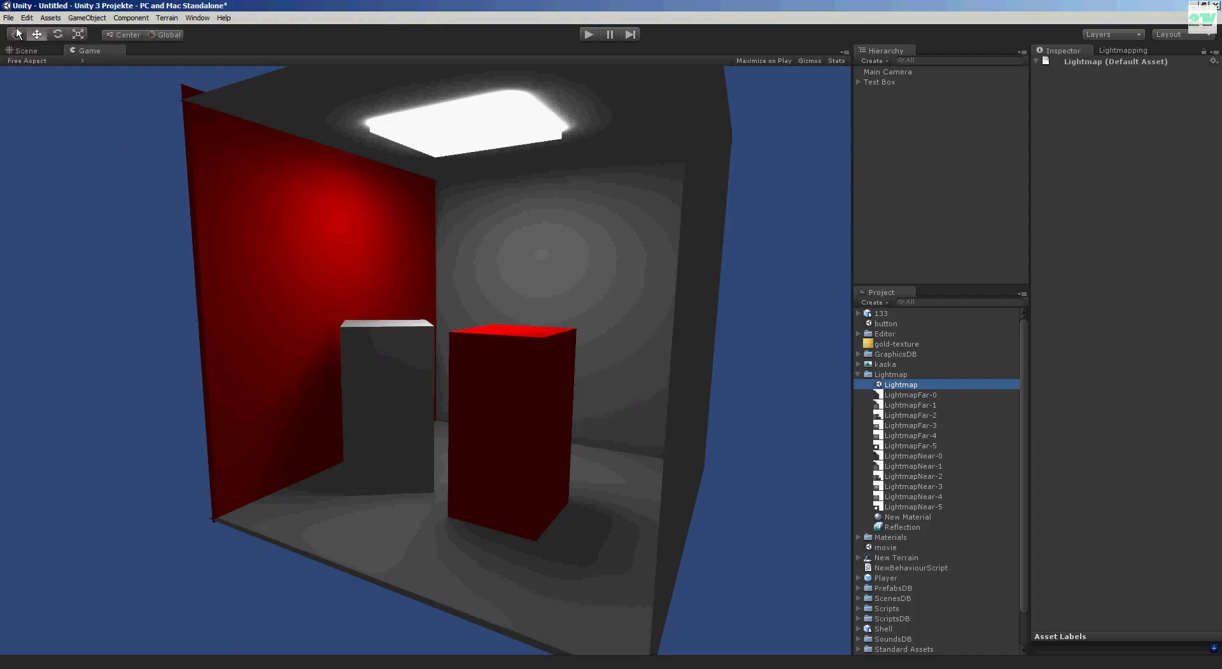
- Start a new Unity scene, import Yellow Box.FBX into the Project and drag it into the Hierarchy
key(ctrl+n)
click(858, 376)
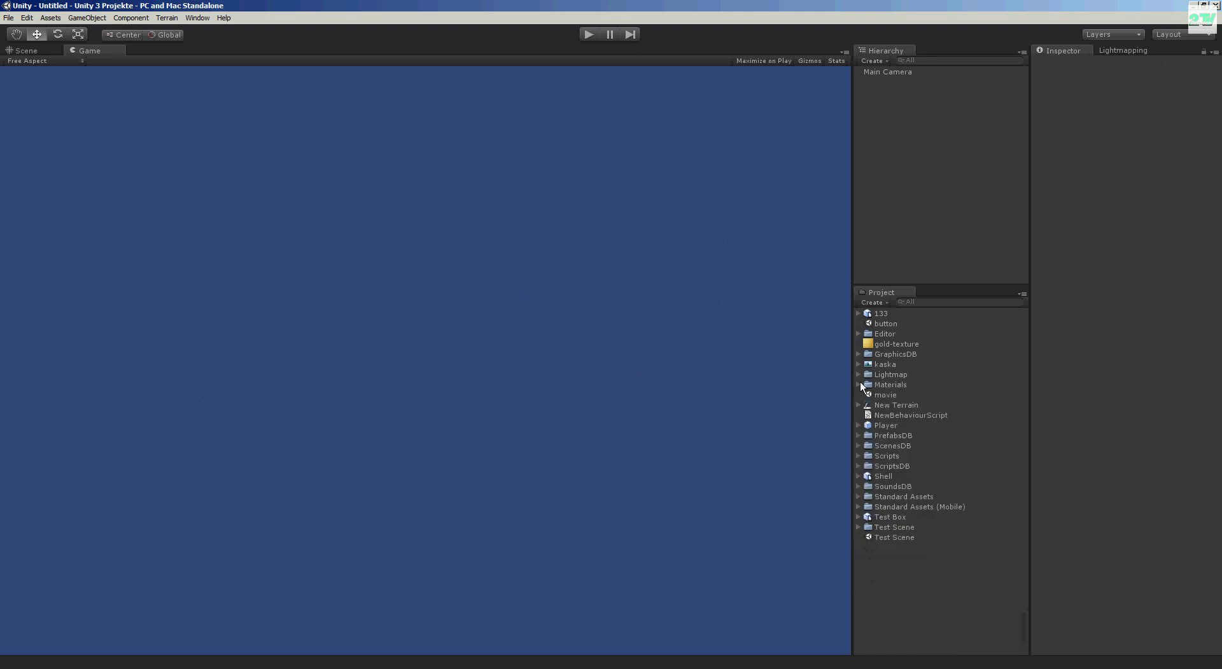
key(alt+Tab)
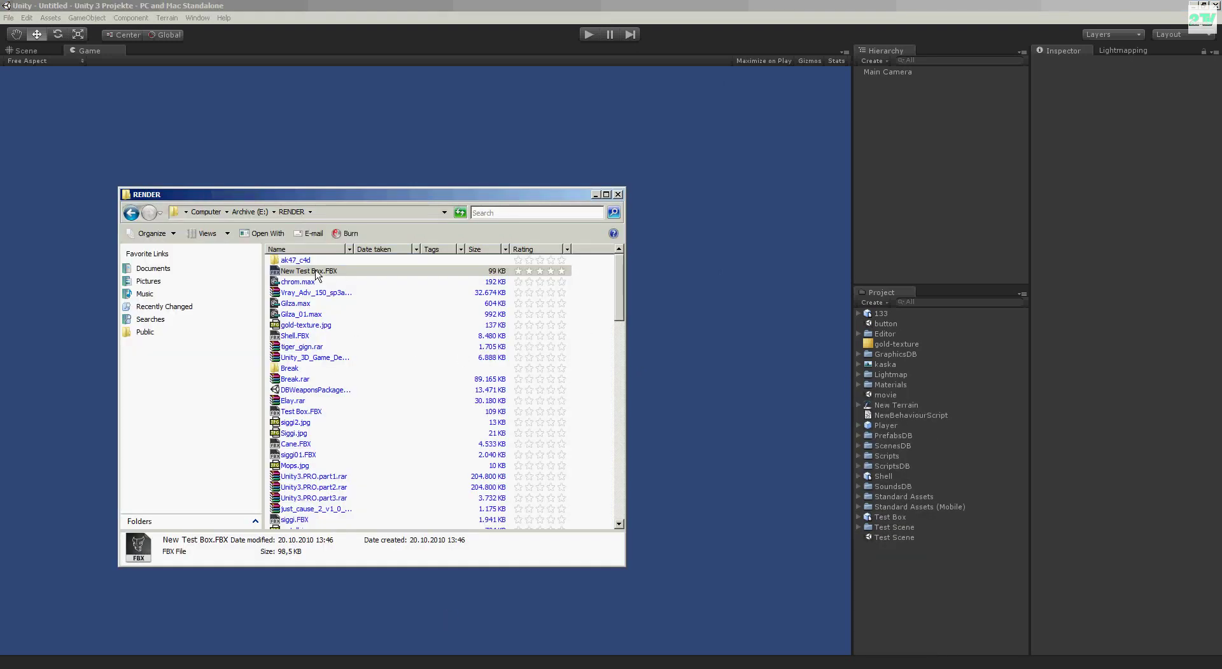
click(335, 274)
drag(621, 313, 628, 524)
drag(292, 521, 937, 557)
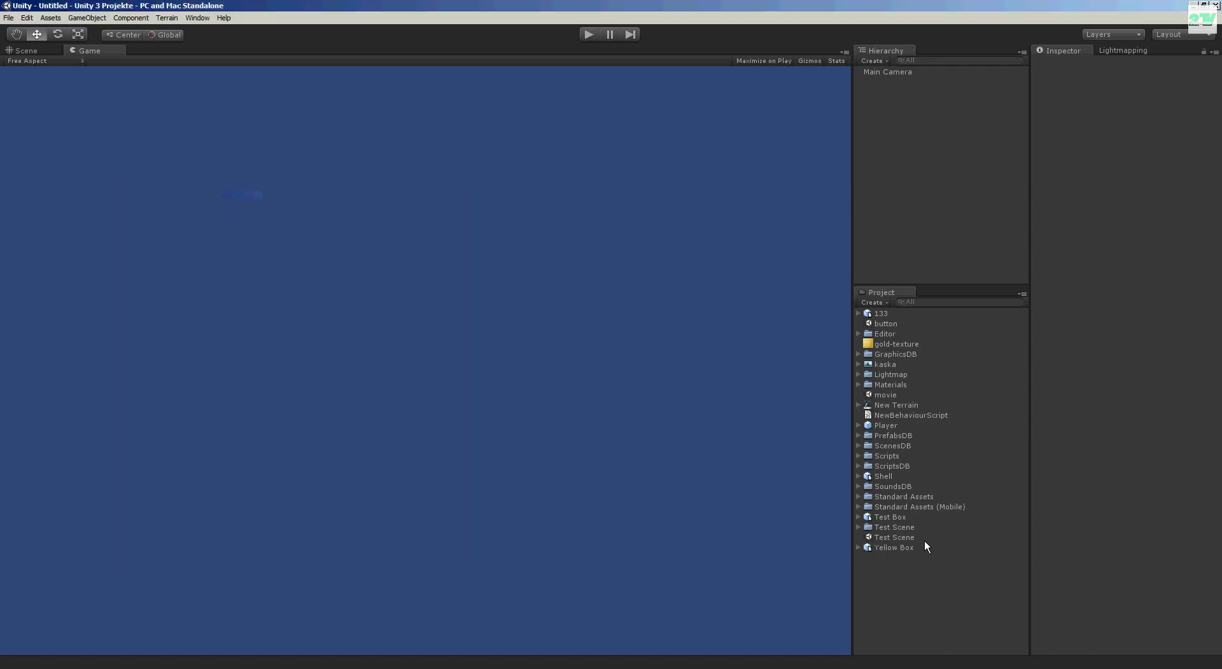
drag(892, 547, 489, 440)
drag(906, 552, 934, 100)
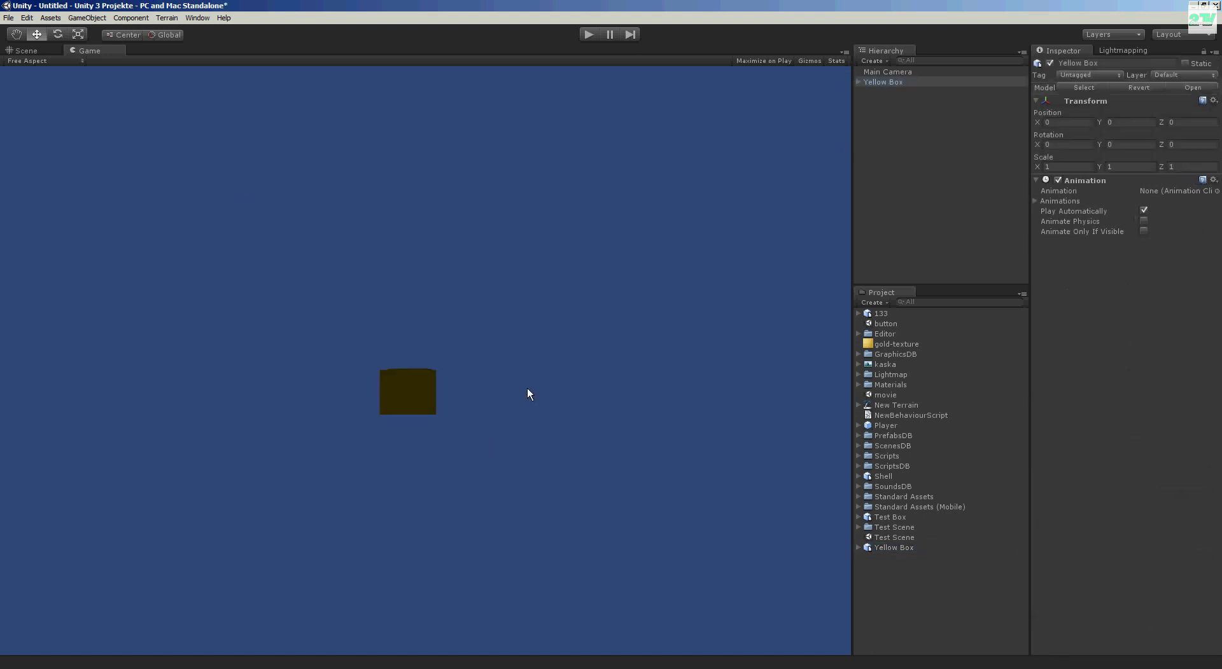
- Focus the Scene view on the Yellow Box, orbit inside, and select the Main Camera
click(23, 51)
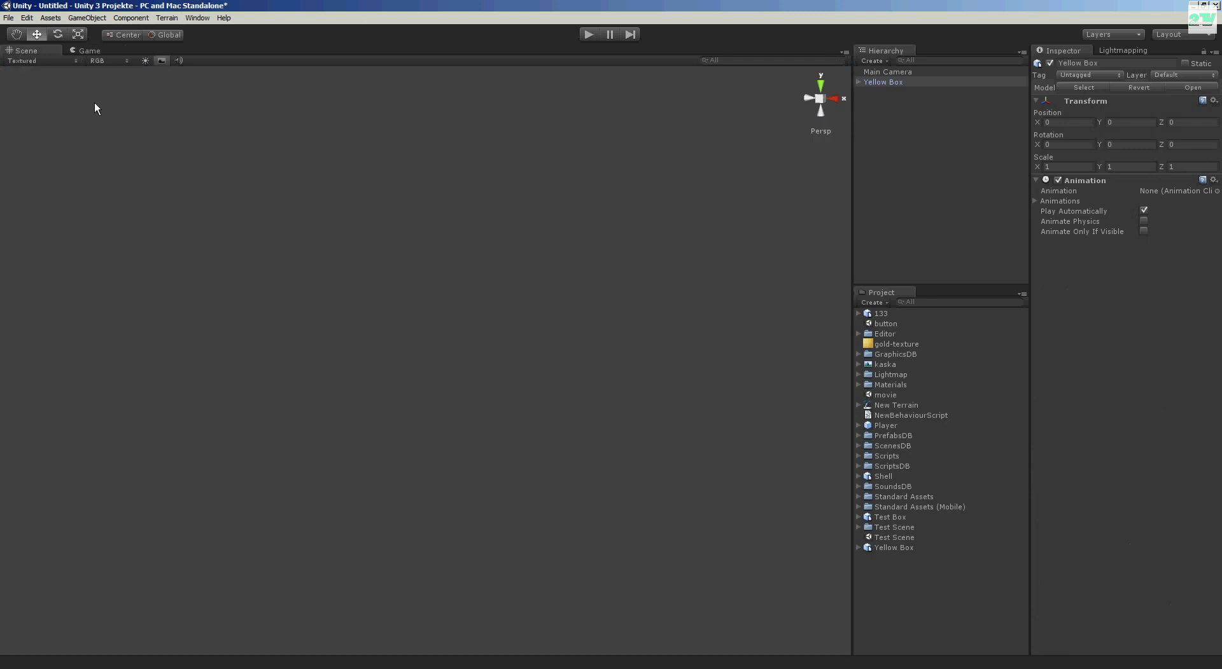
double_click(884, 82)
alt+drag(582, 330, 286, 382)
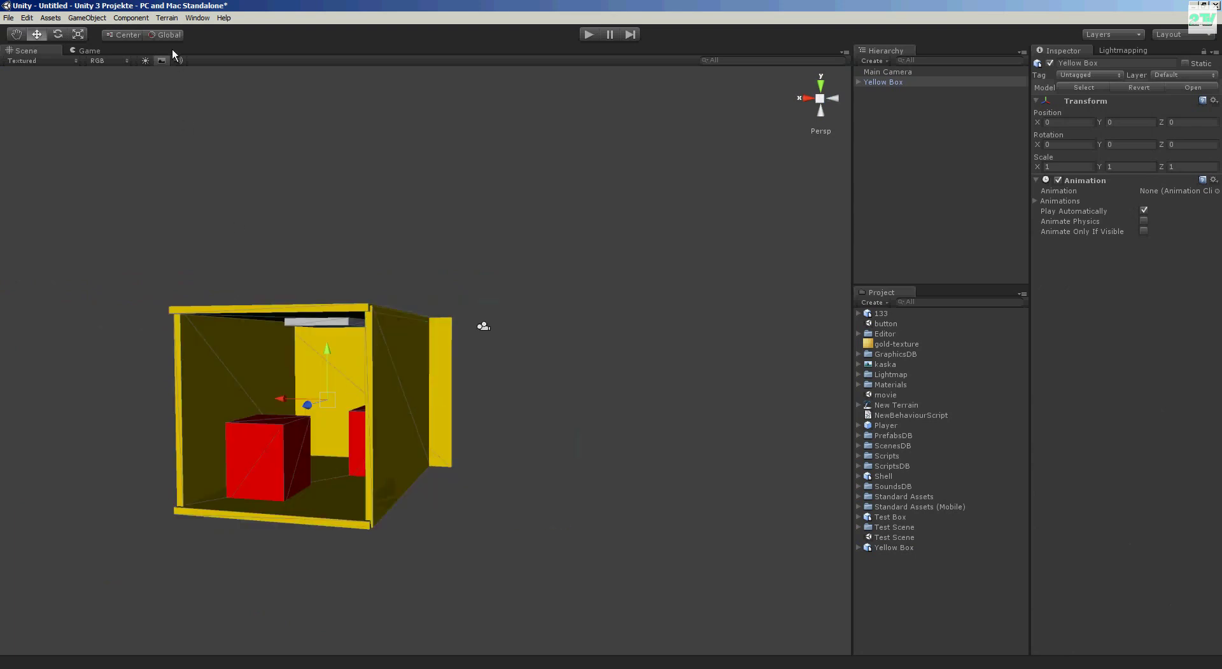
click(131, 17)
click(87, 18)
click(887, 72)
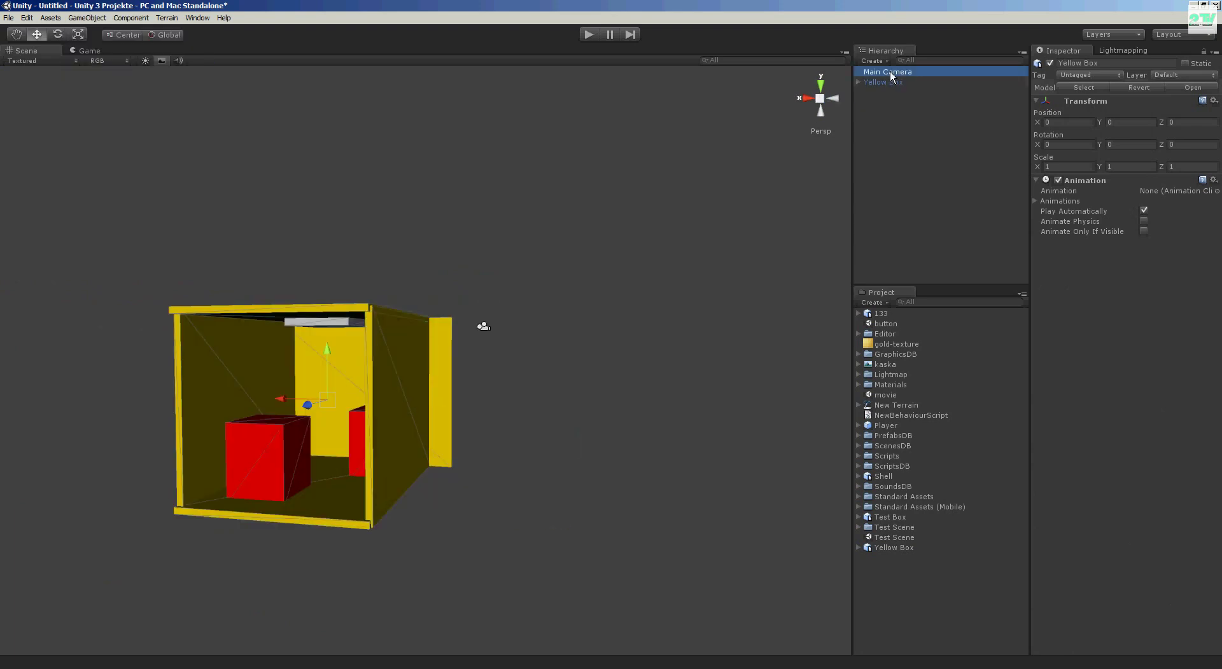
click(87, 17)
click(117, 127)
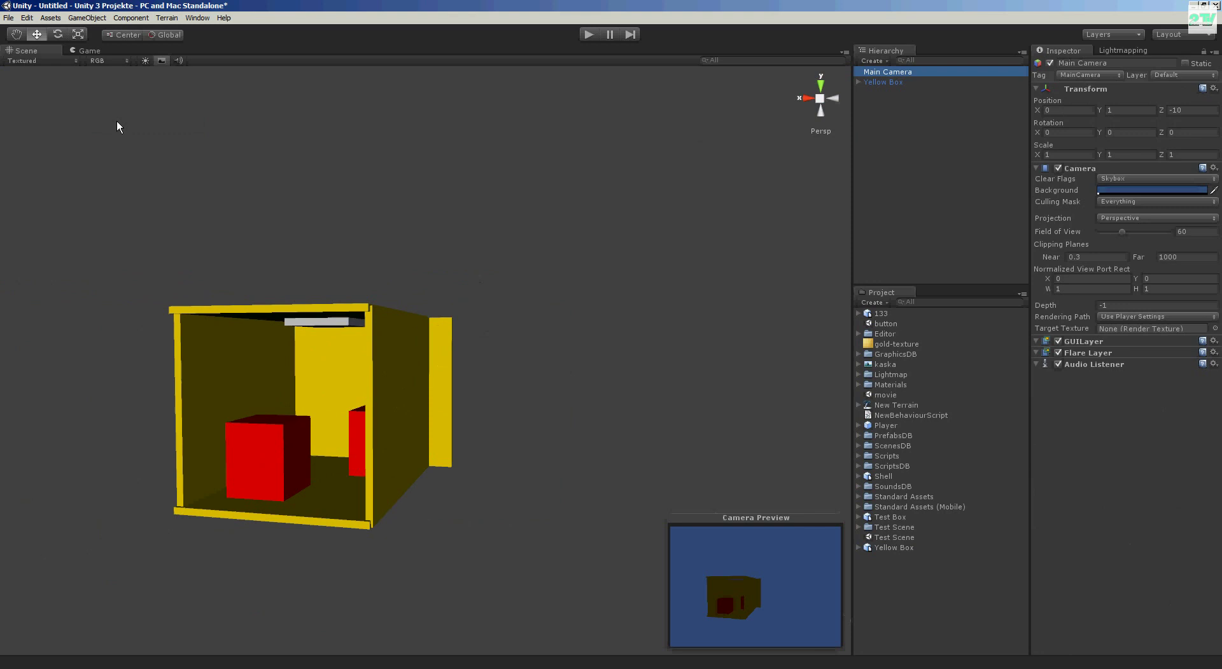
- Orbit into the room and align the Main Camera with the view via GameObject > Align With View
mouse_move(536, 424)
alt+mouse_down()
mouse_move(487, 430)
mouse_move(529, 433)
alt+mouse_up()
scroll(529, 433, up, 5)
scroll(528, 433, down, 3)
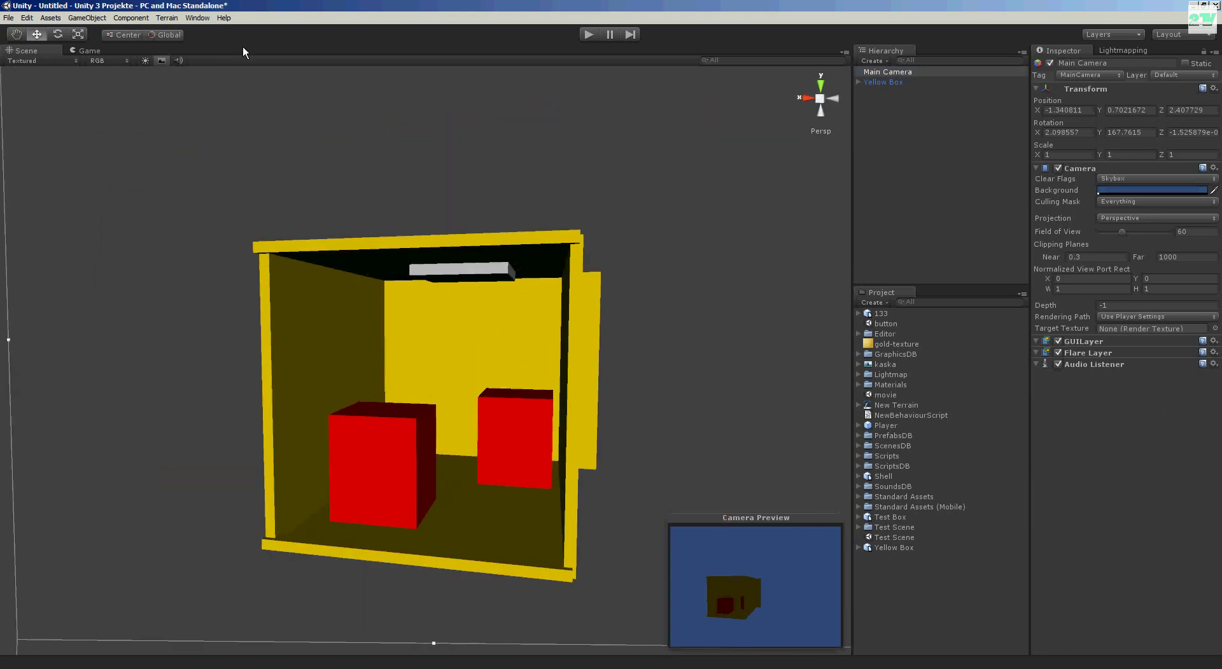
click(87, 17)
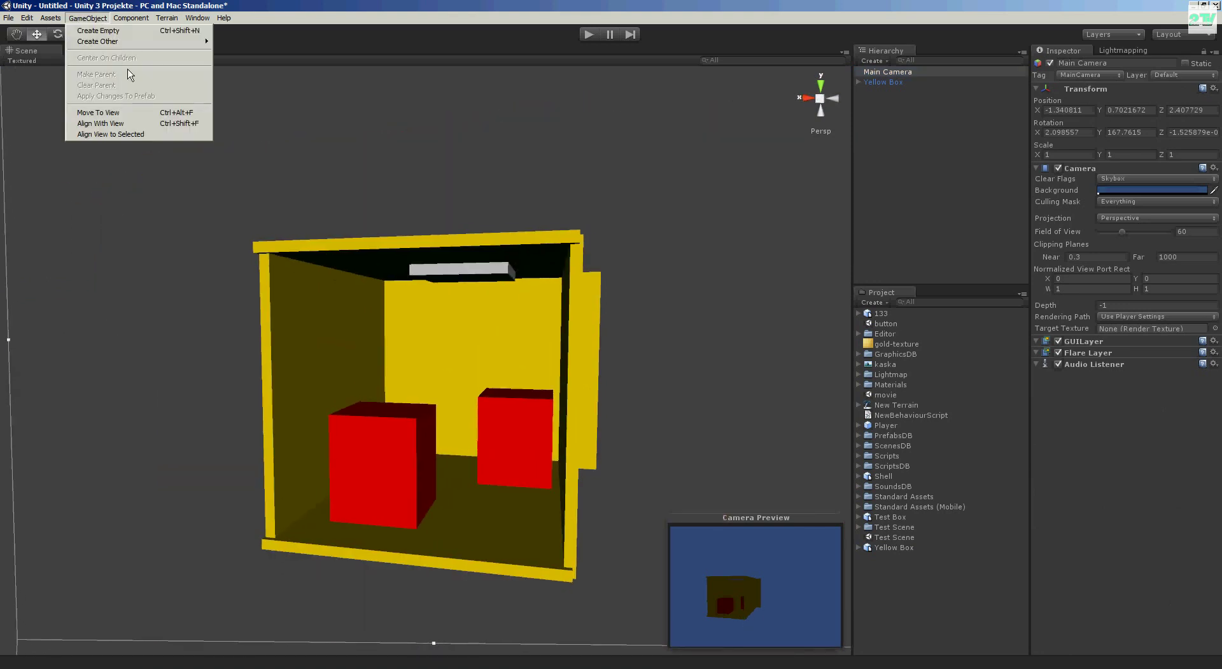
click(122, 123)
- Check in the Game view that the camera frames the room and both red cubes
click(82, 50)
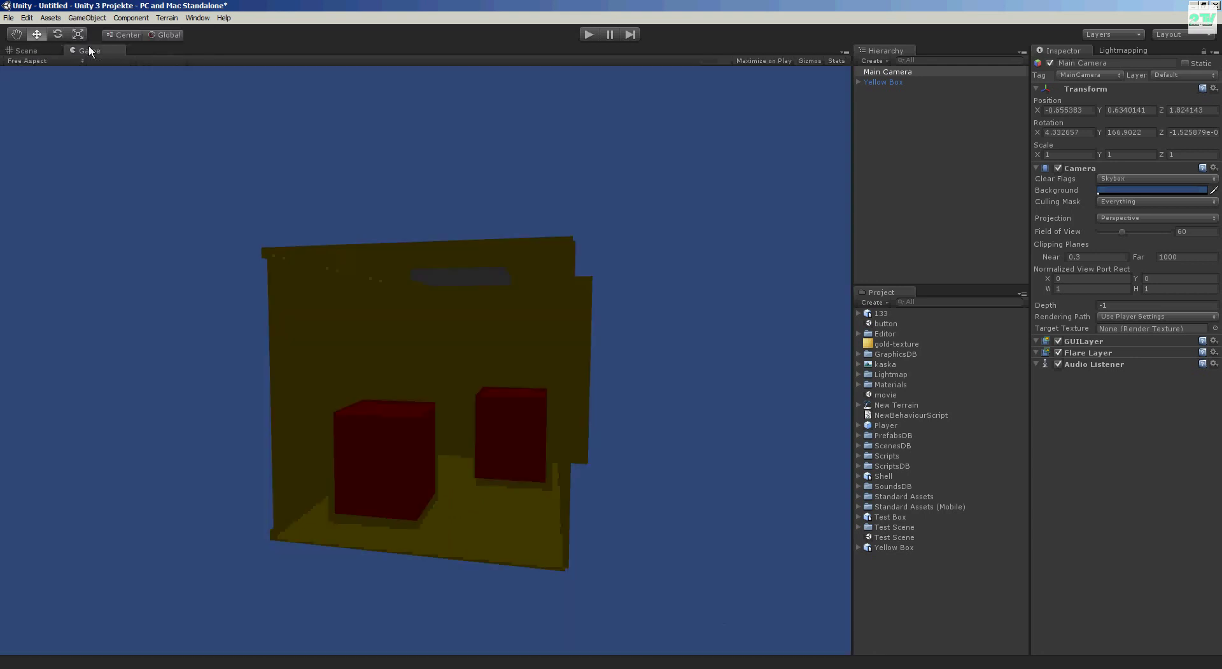
click(42, 51)
click(78, 51)
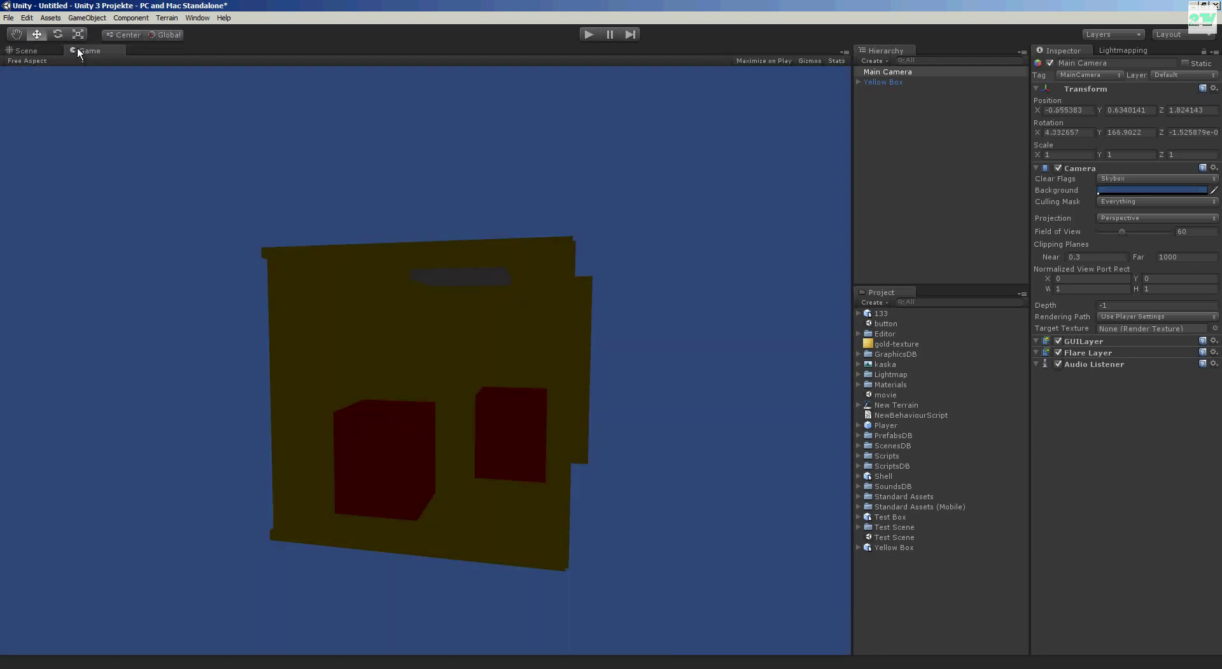
click(45, 52)
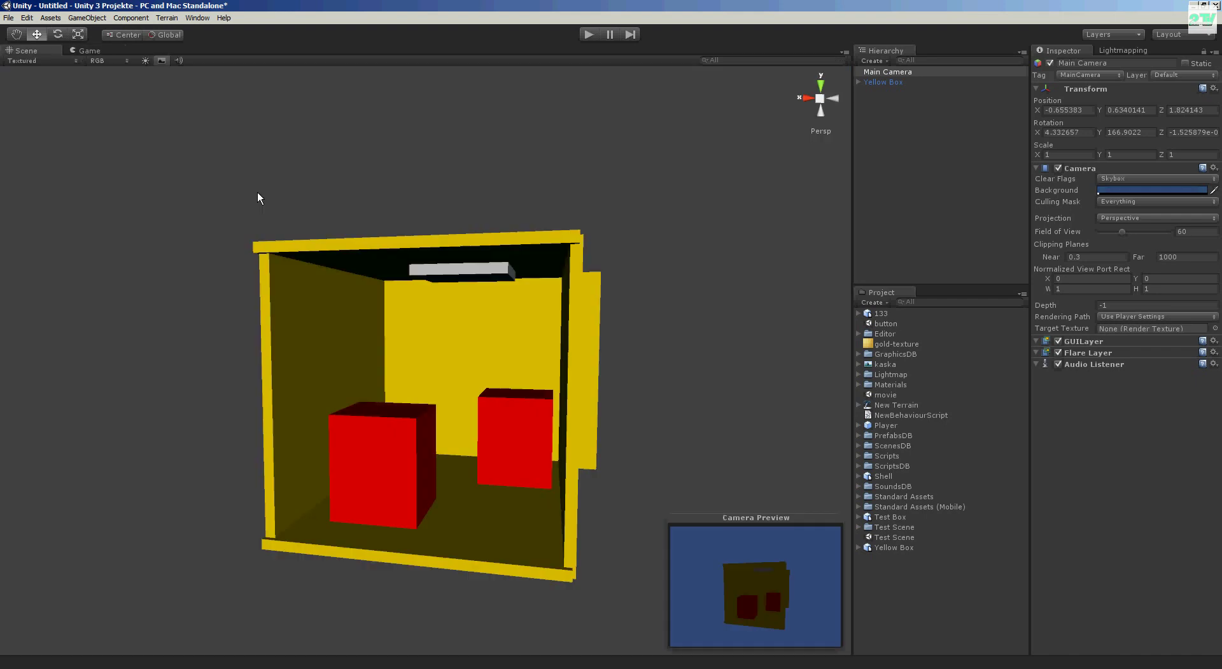
- Select the ceiling panel Box08 and set its material shader to Self-Illumin/Diffuse
click(881, 82)
click(498, 276)
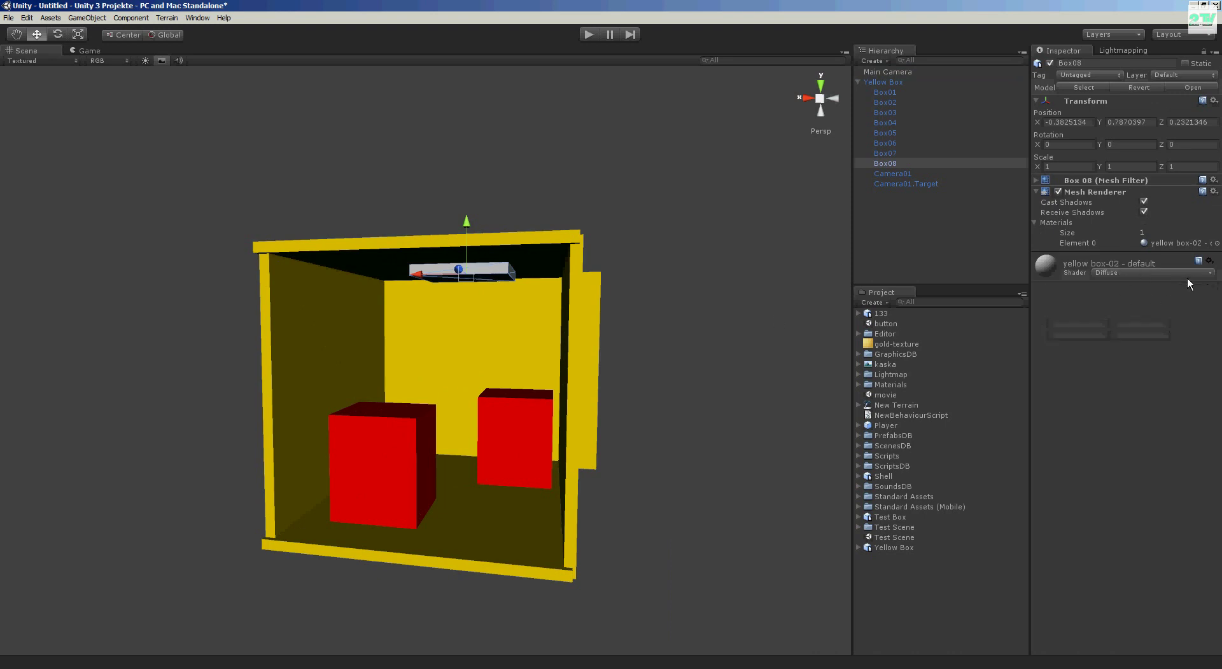
click(1136, 272)
mouse_move(1142, 448)
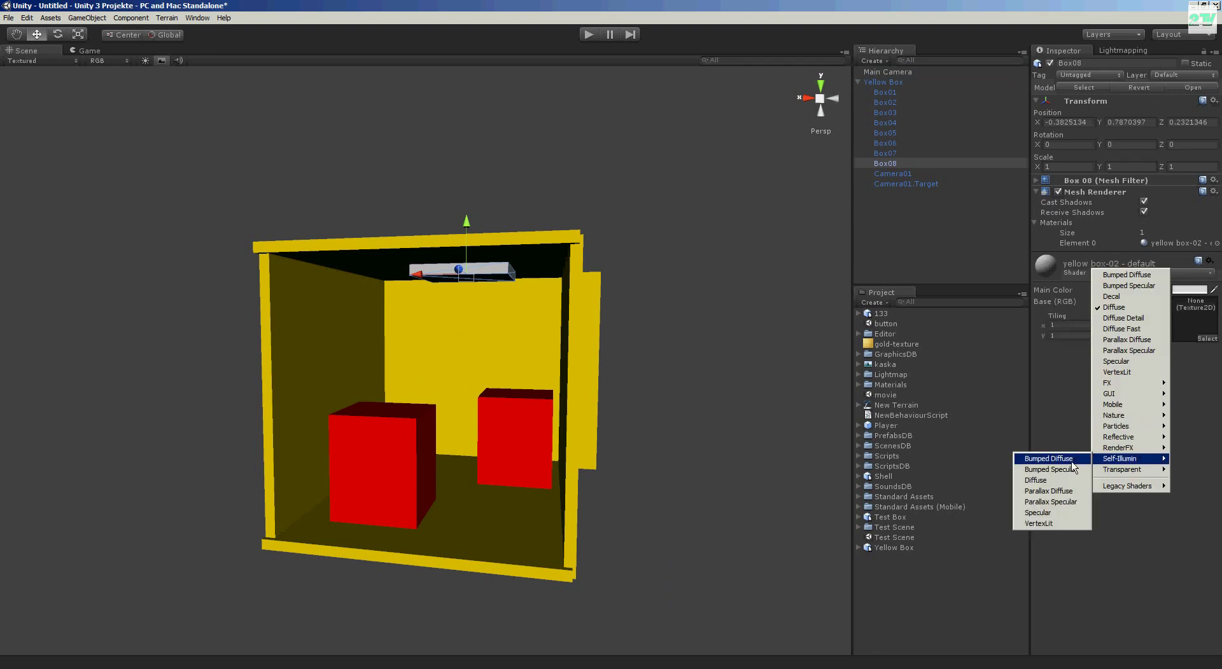
click(1058, 480)
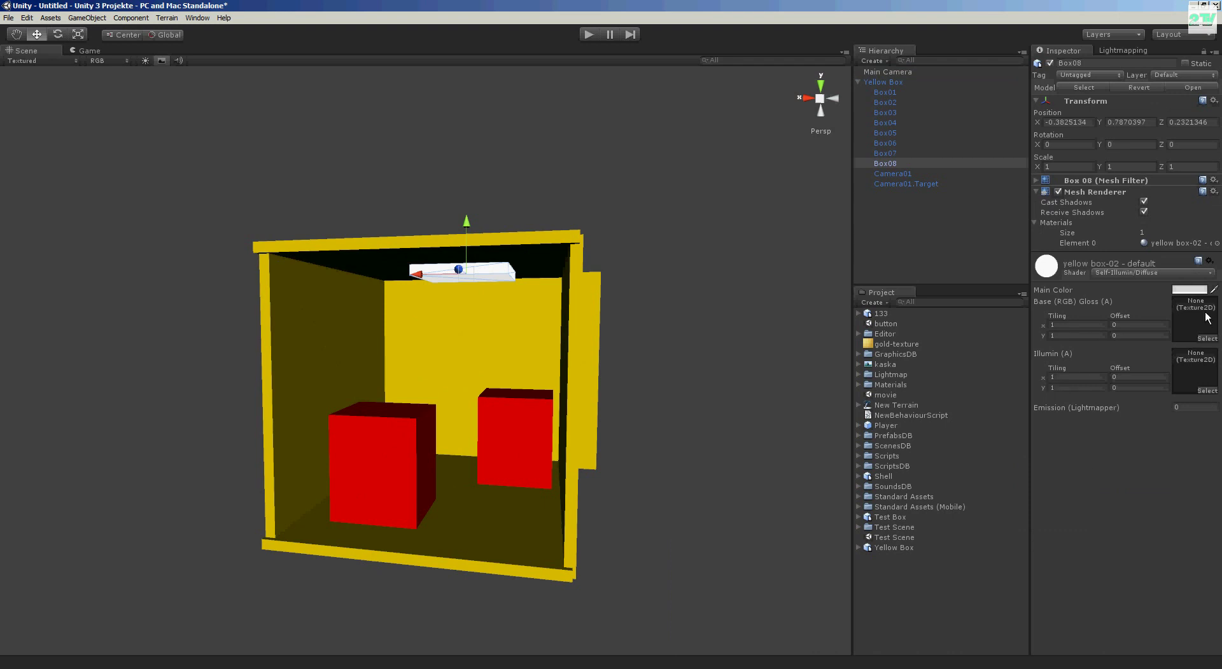
- Set the panel's Emission (Lightmapper) to 8 and check its glow in the Game view
click(495, 283)
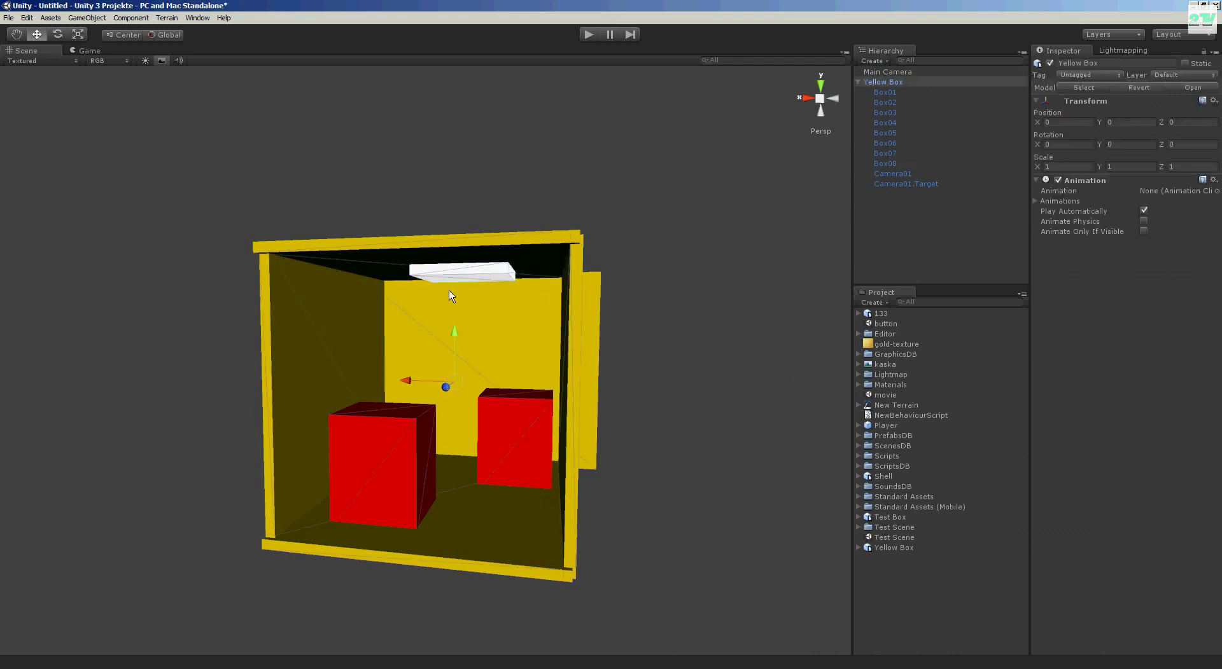
click(474, 273)
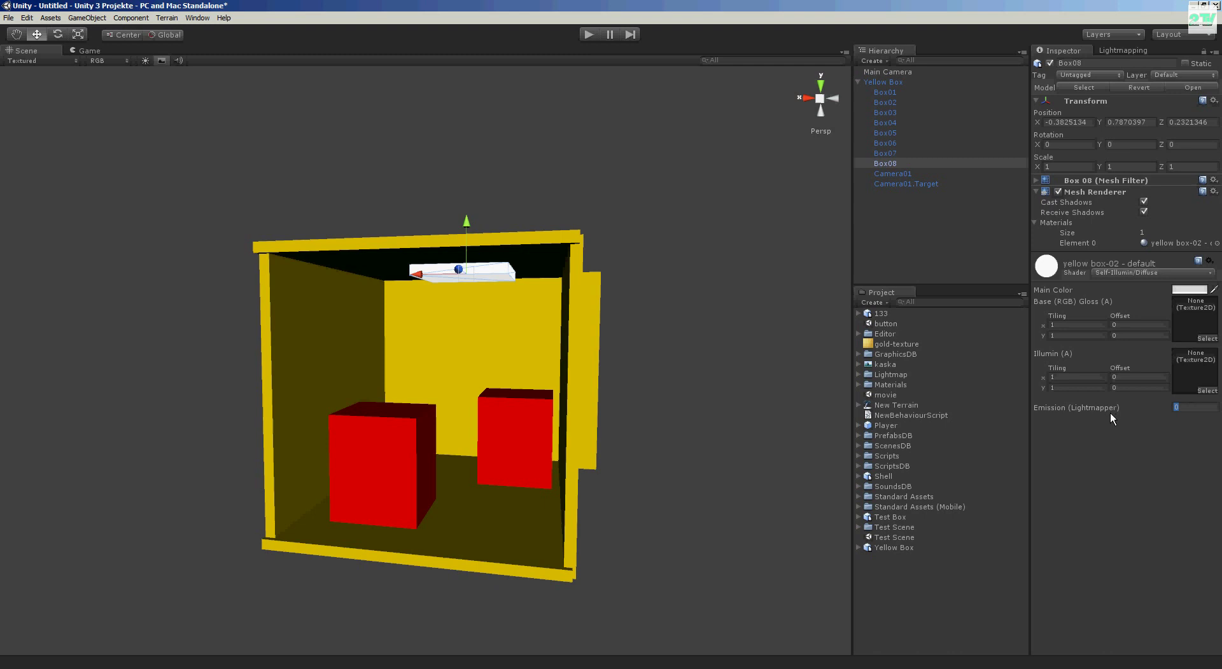
text(8)
click(666, 346)
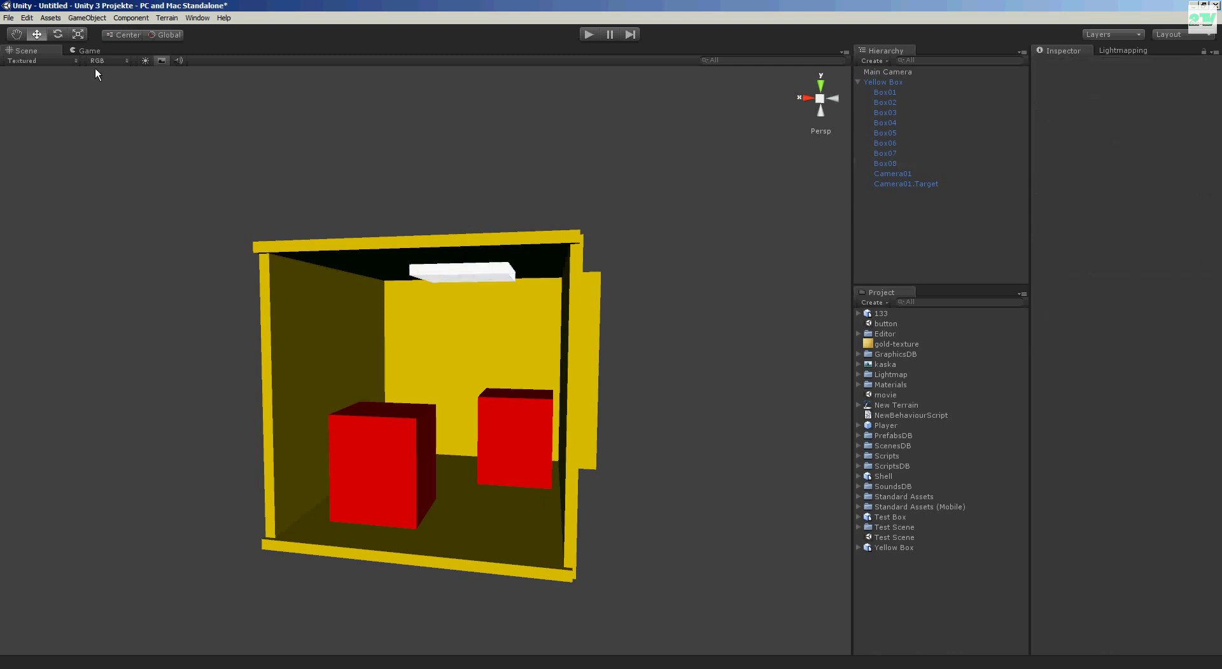
click(88, 51)
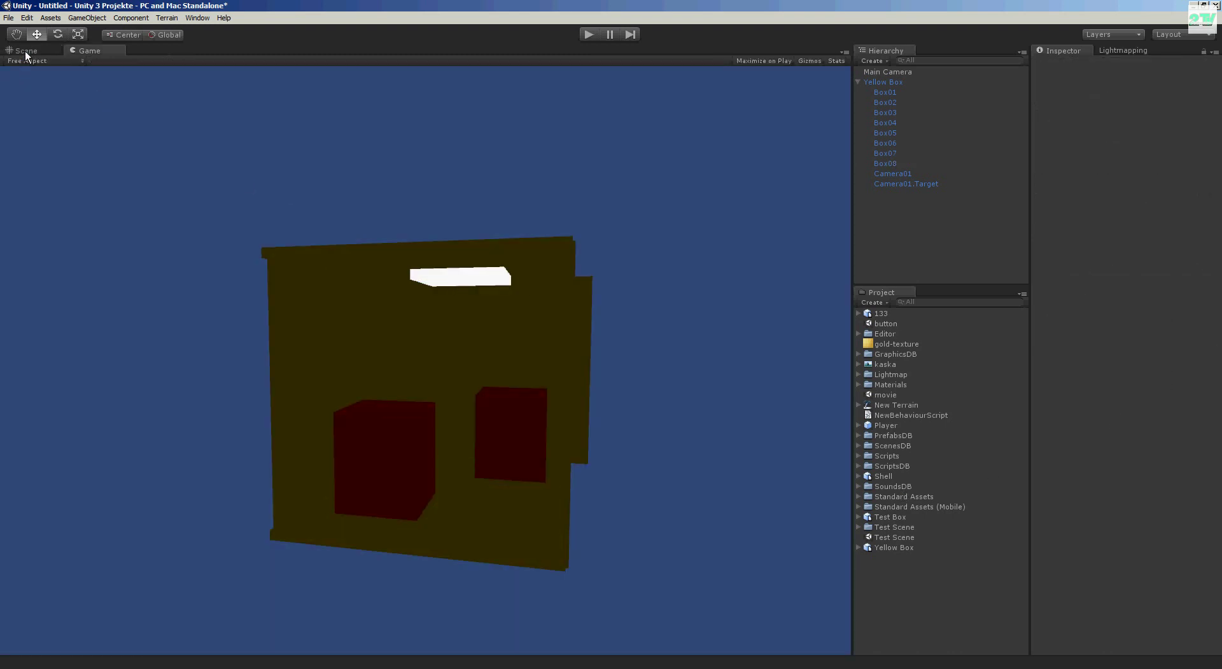
key(ctrl+1)
- Mark the Yellow Box as Static, including all its children
click(884, 81)
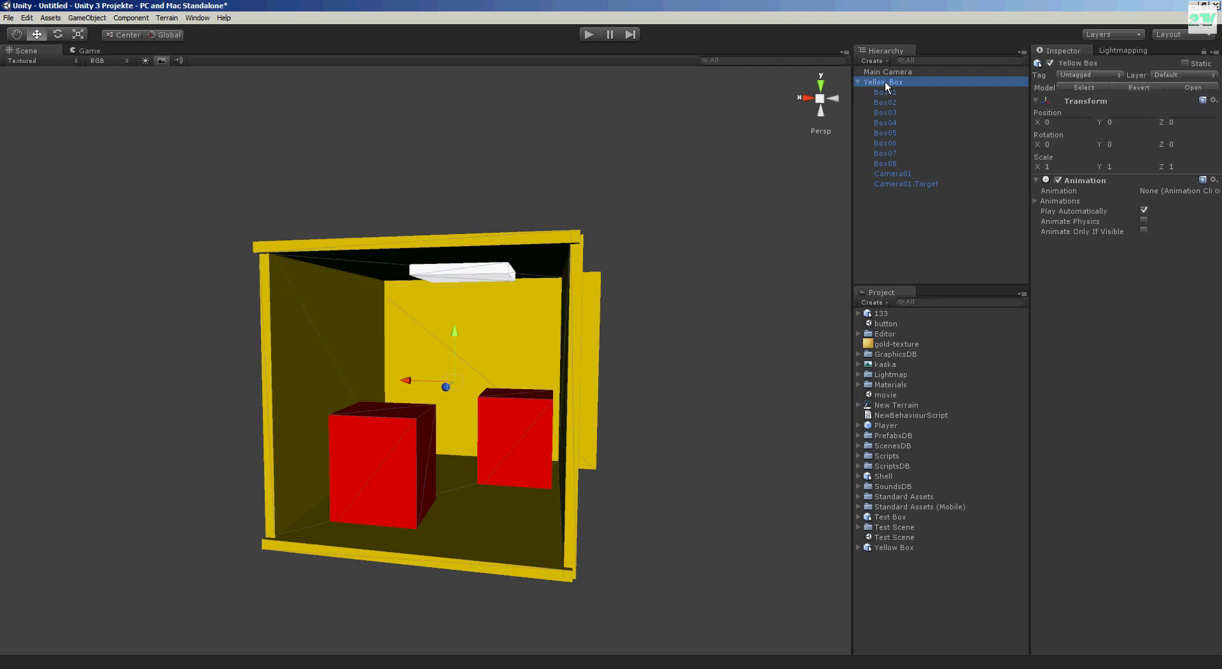
click(1185, 64)
click(616, 364)
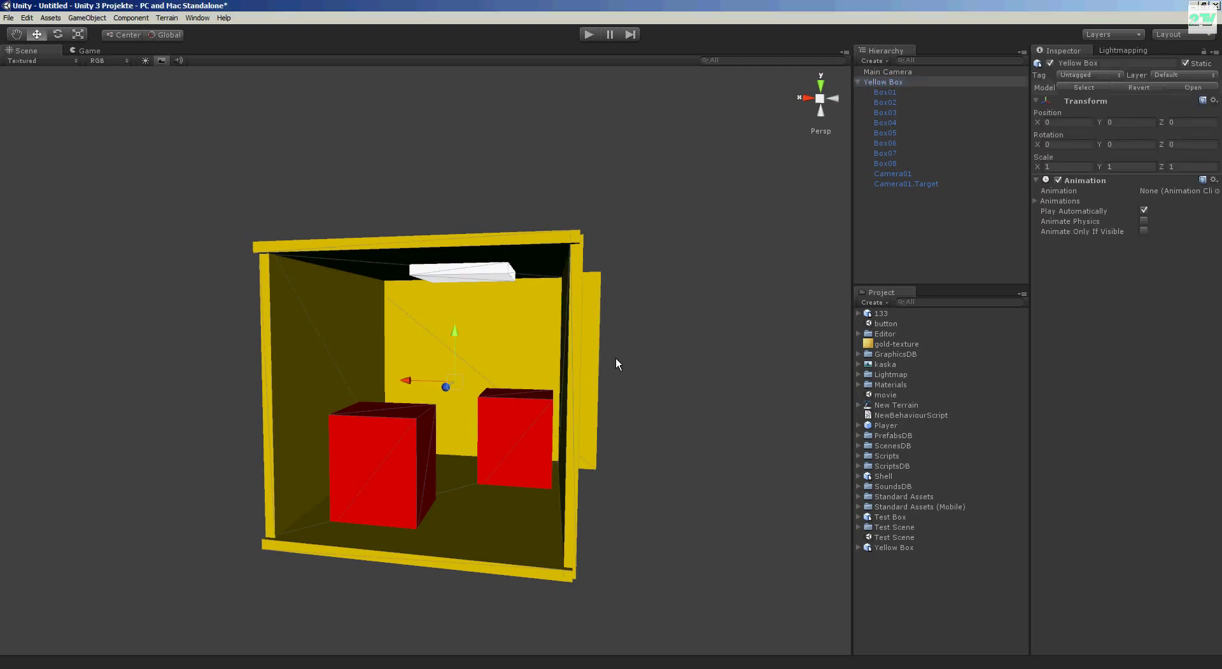
- Enable Generate Lightmap UVs in the Yellow Box FBX import settings and apply
click(903, 549)
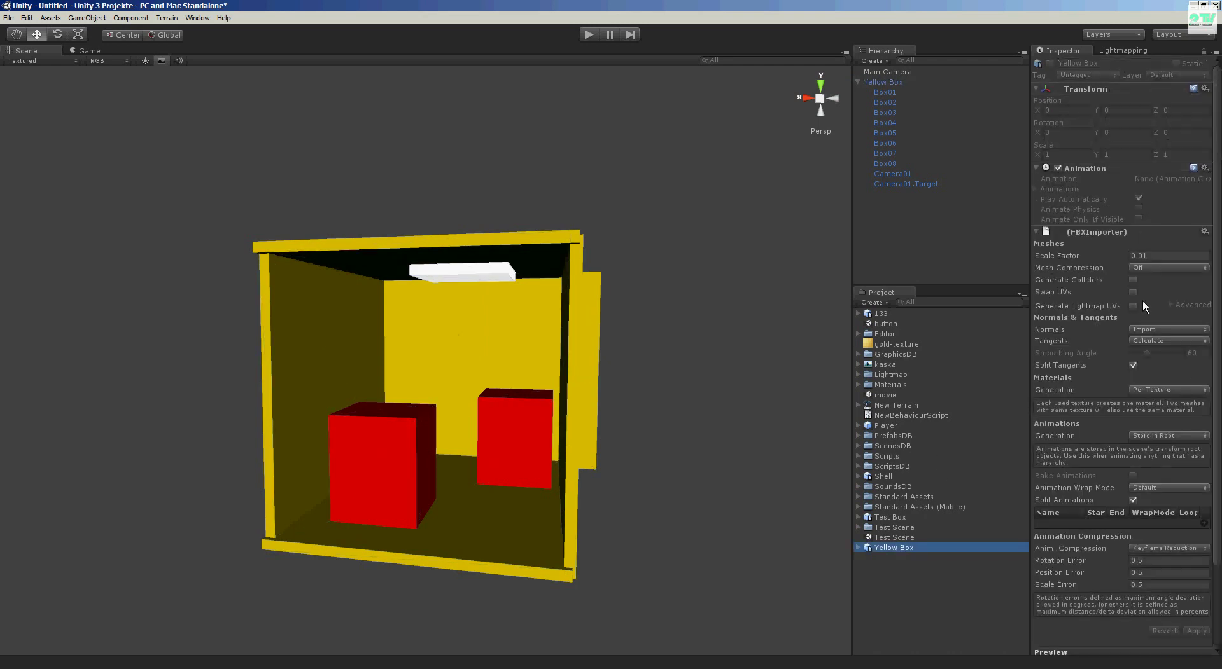
click(1132, 306)
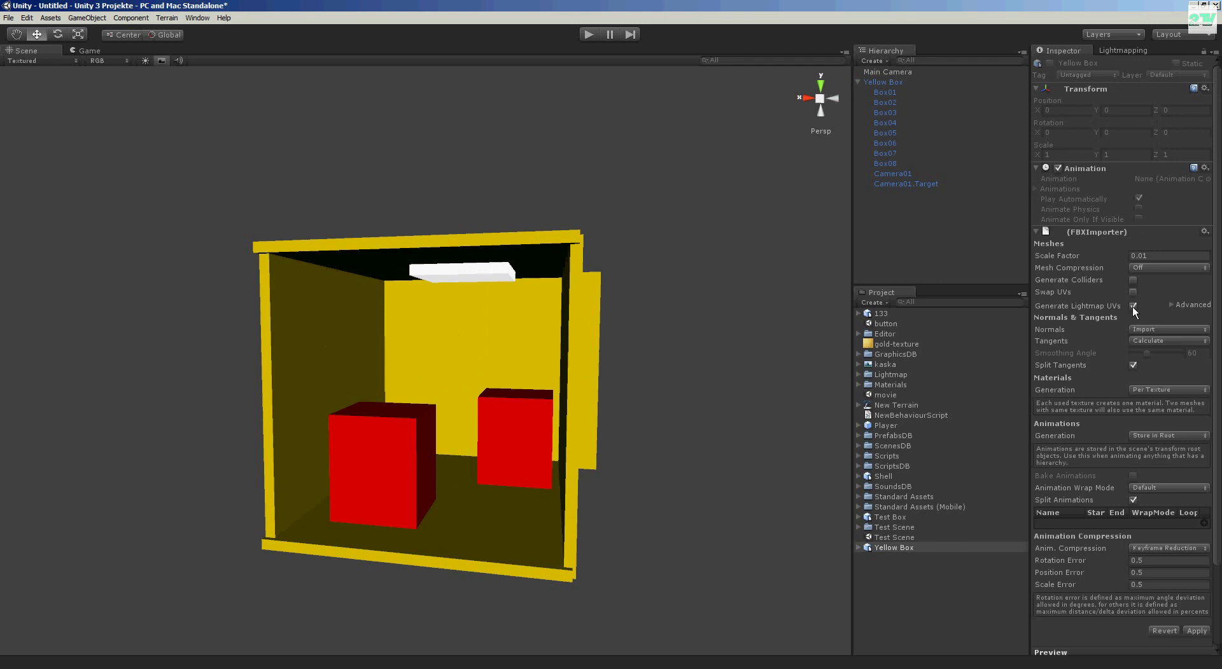
click(1196, 631)
click(644, 445)
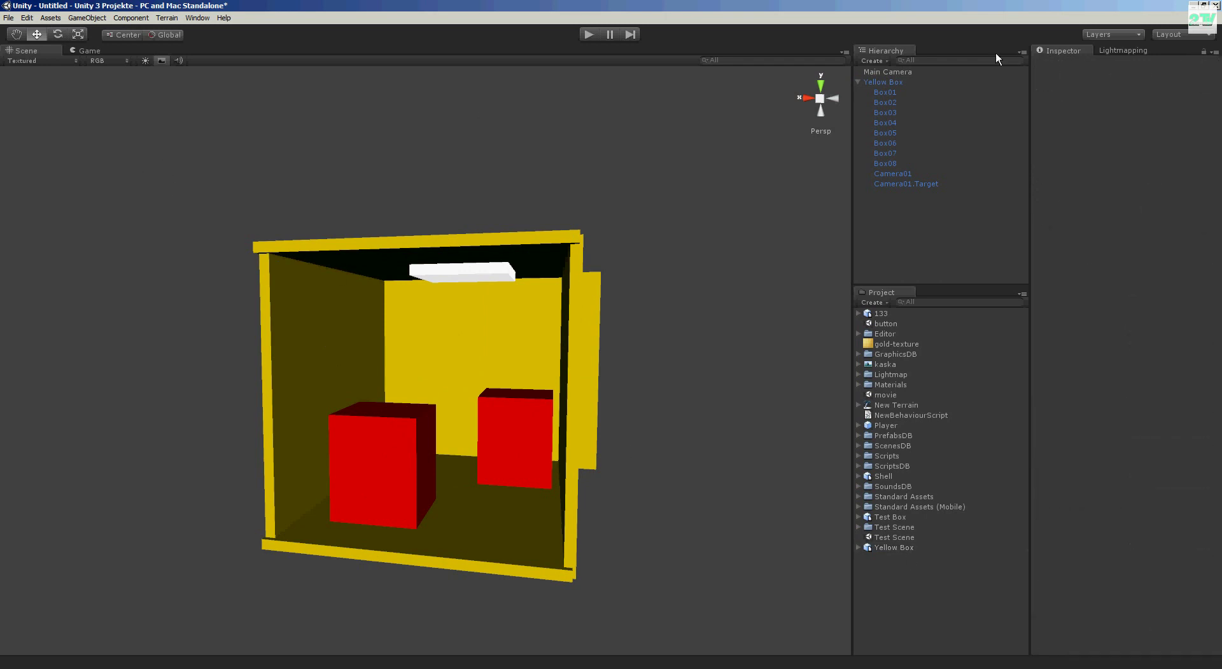
- In Lightmapping, show the resolution checker instead of lightmaps and set Resolution to 80
click(889, 83)
click(858, 82)
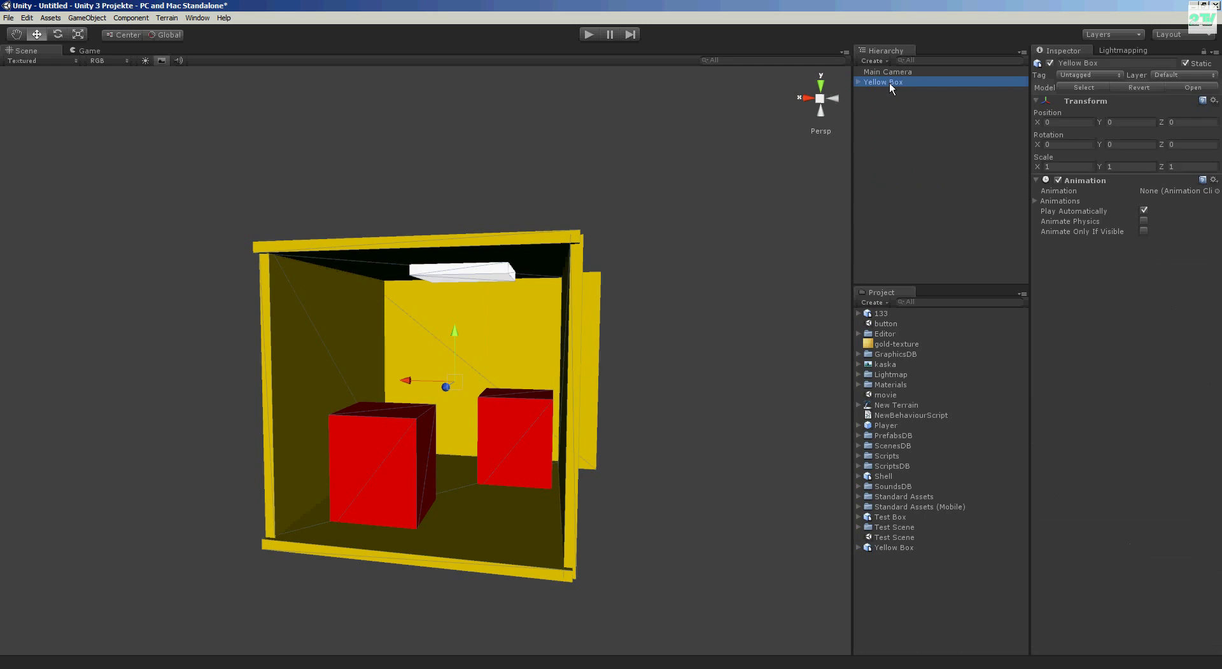
click(1123, 50)
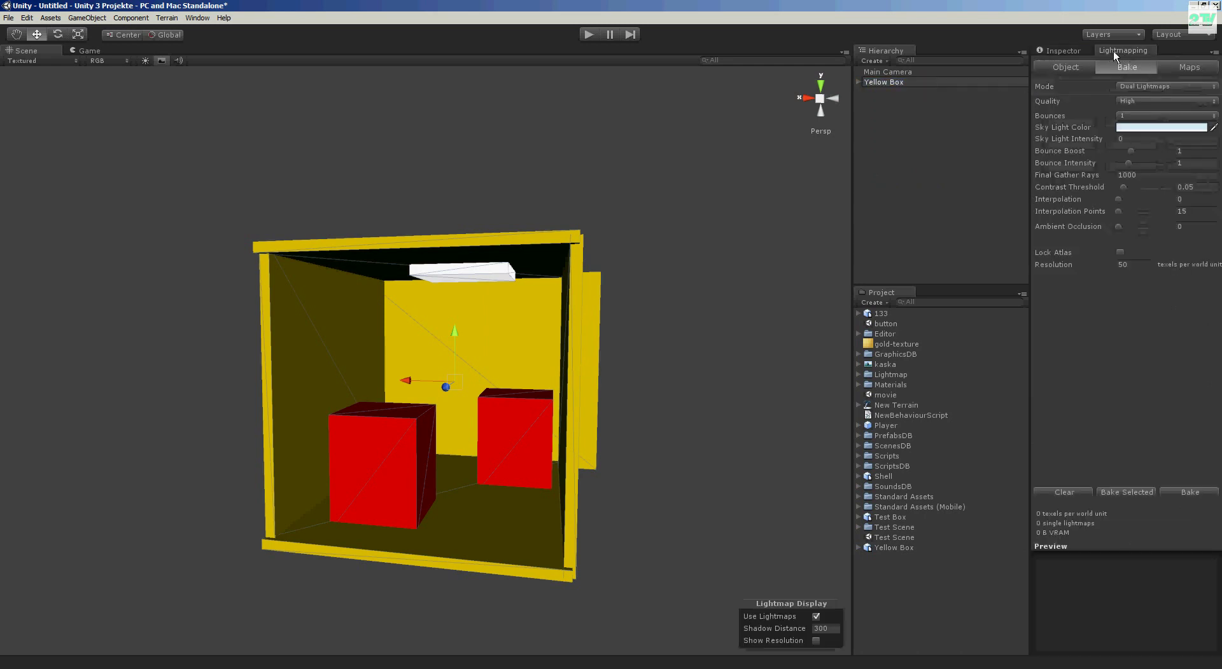
click(817, 619)
click(816, 641)
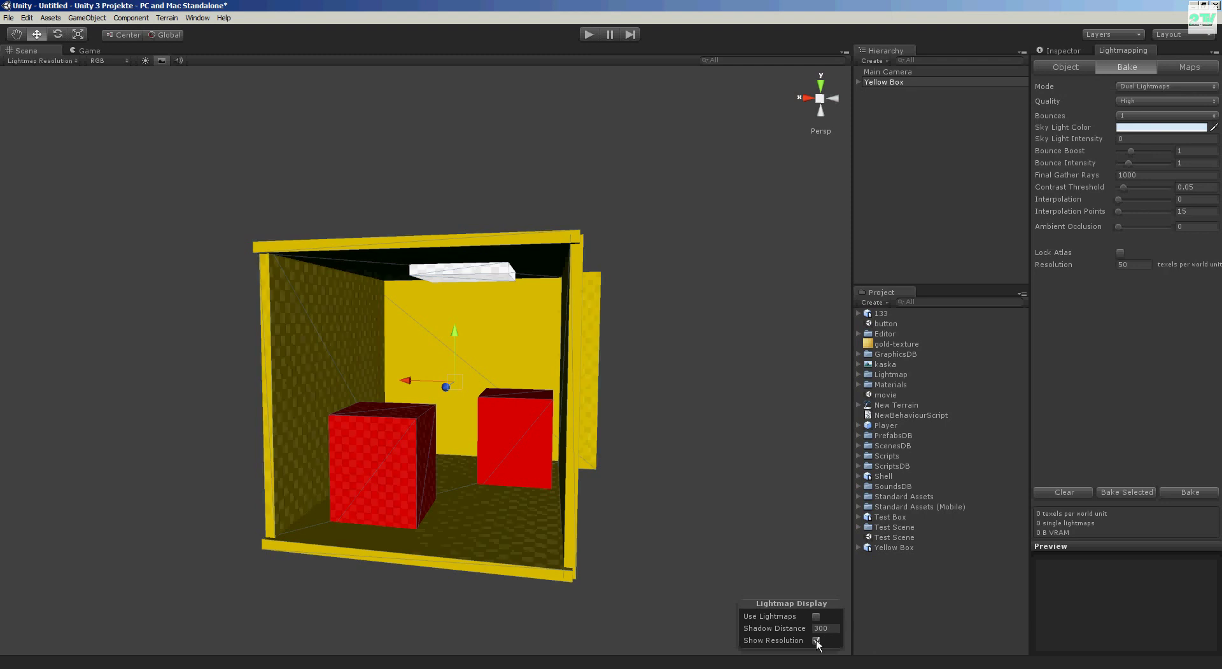
click(1121, 264)
text(80)
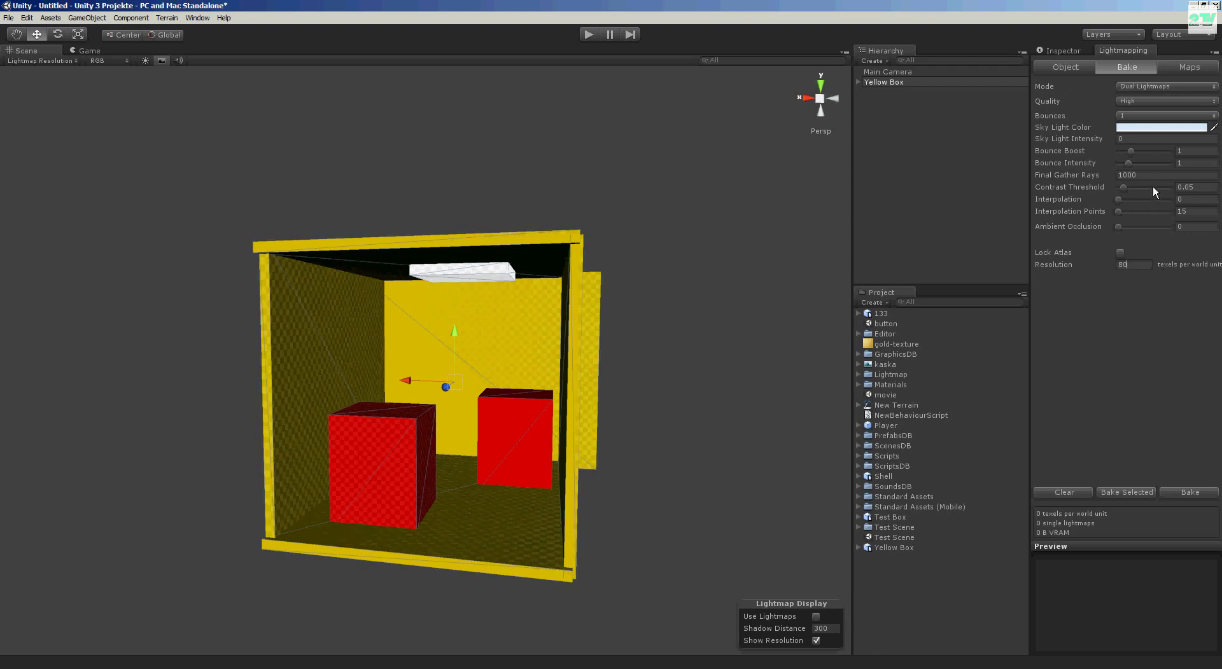
- Start the lightmap bake, saving the scene as 'Light' when prompted
click(1181, 491)
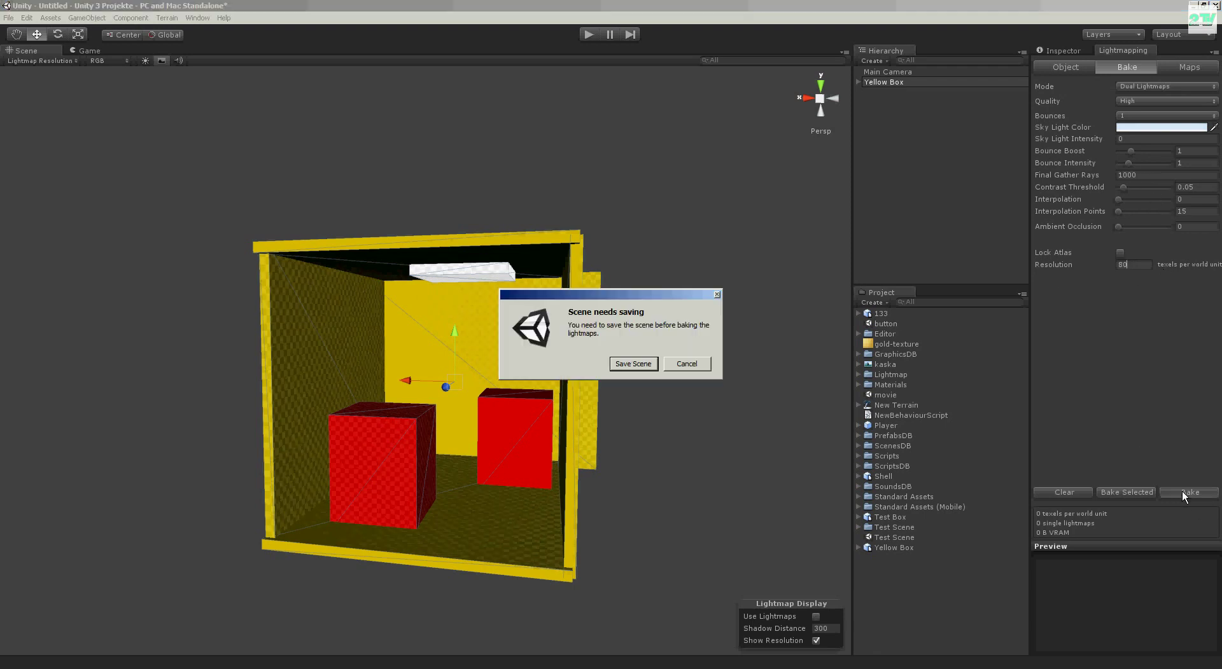
click(638, 370)
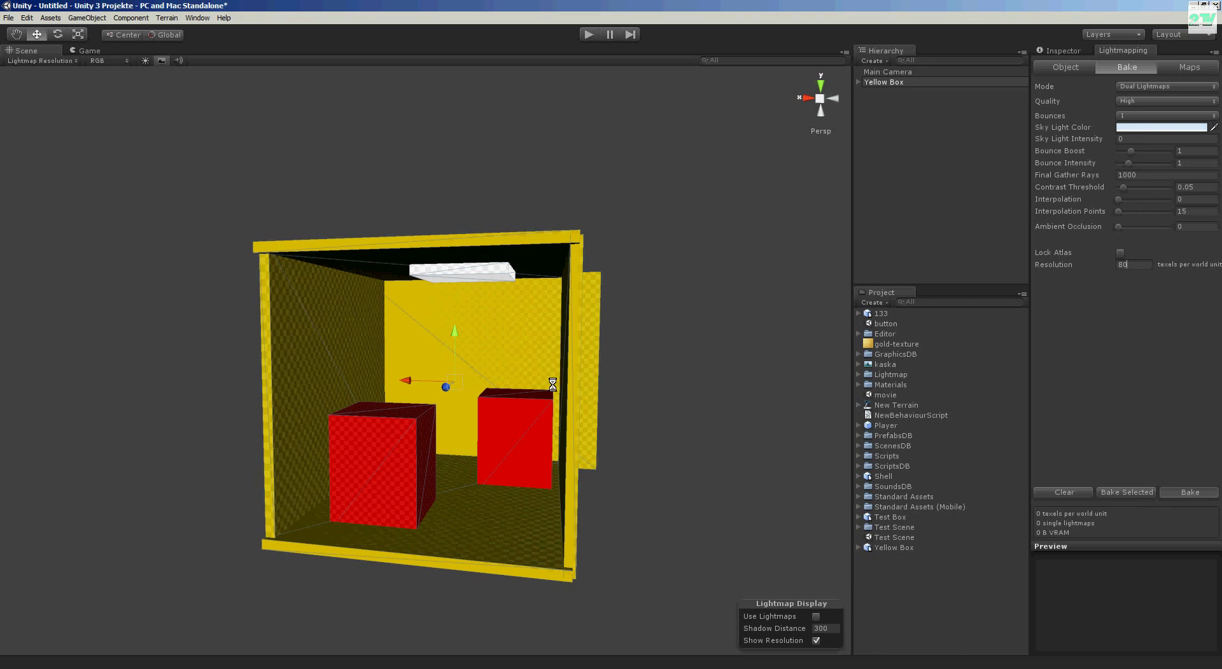
click(189, 427)
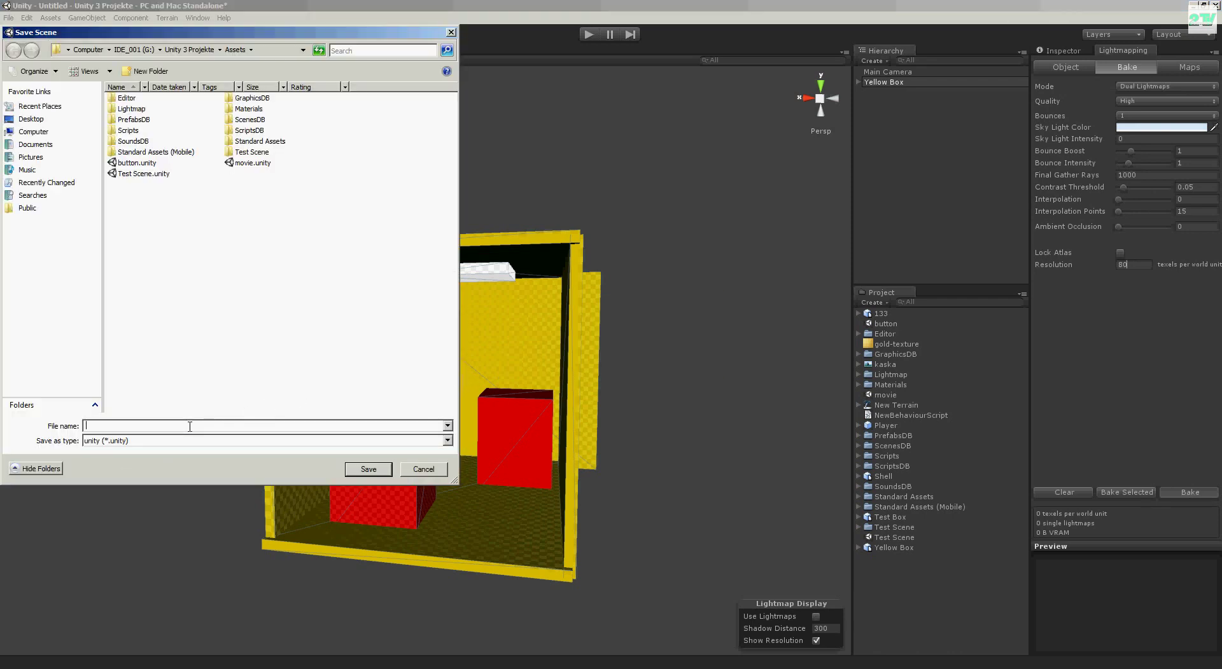
text(Light)
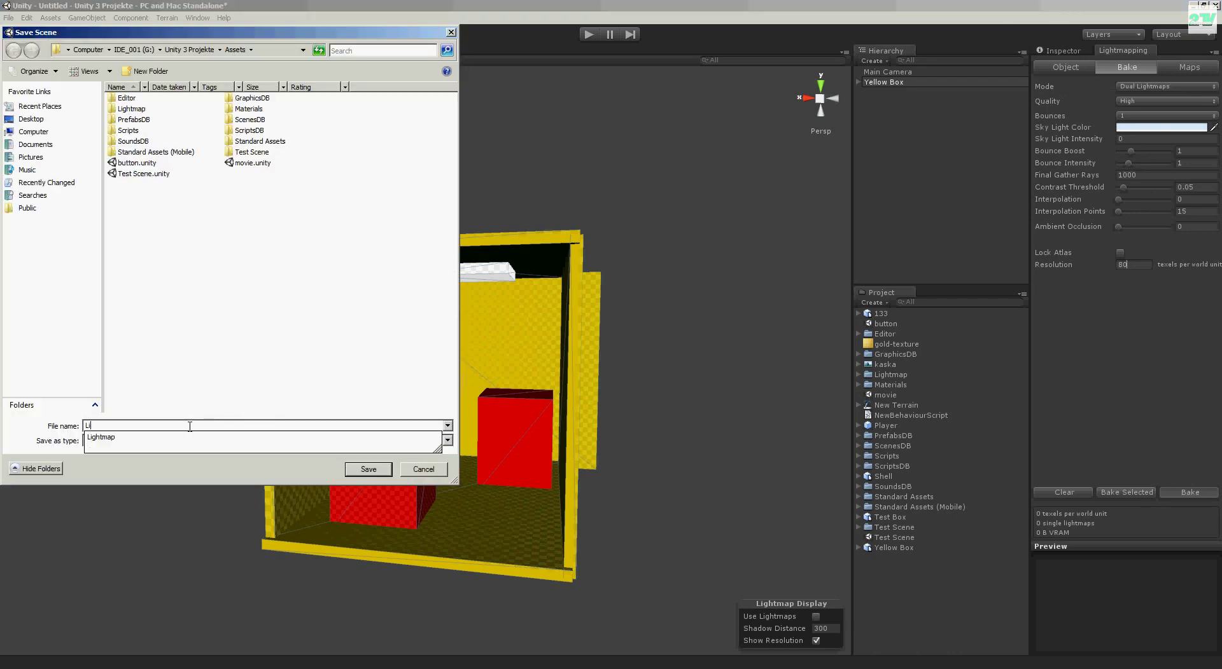
click(369, 470)
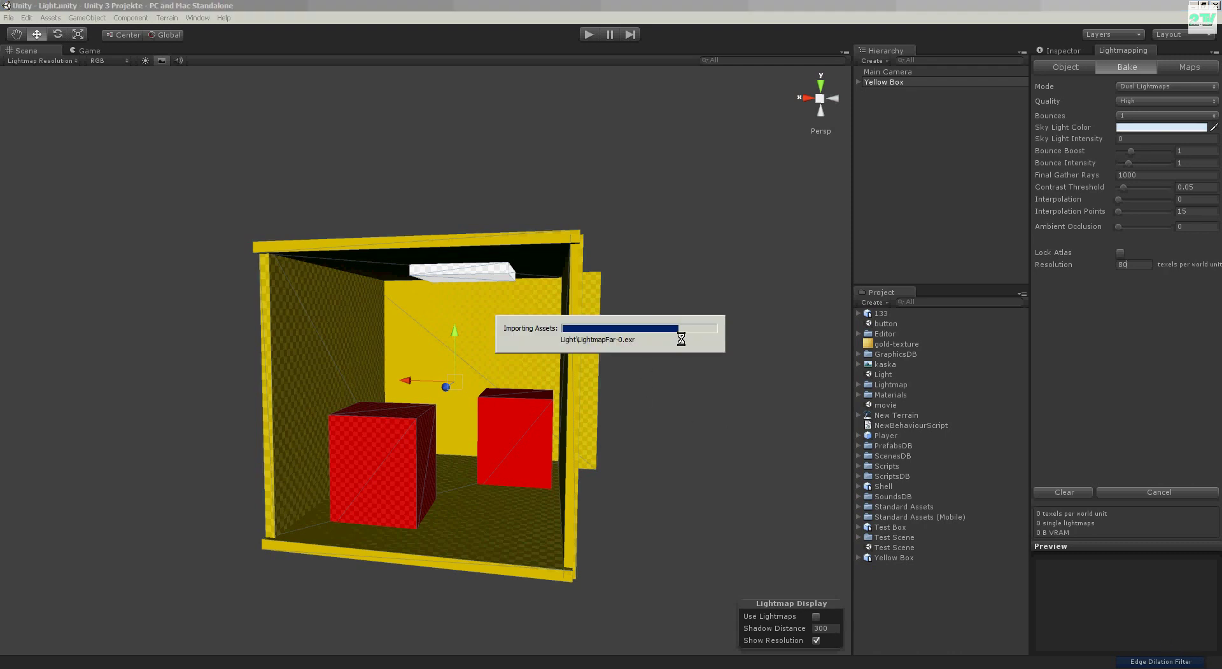
- Turn off Show Resolution, enable Use Lightmaps, and preview the baked lighting in the Game view
click(737, 448)
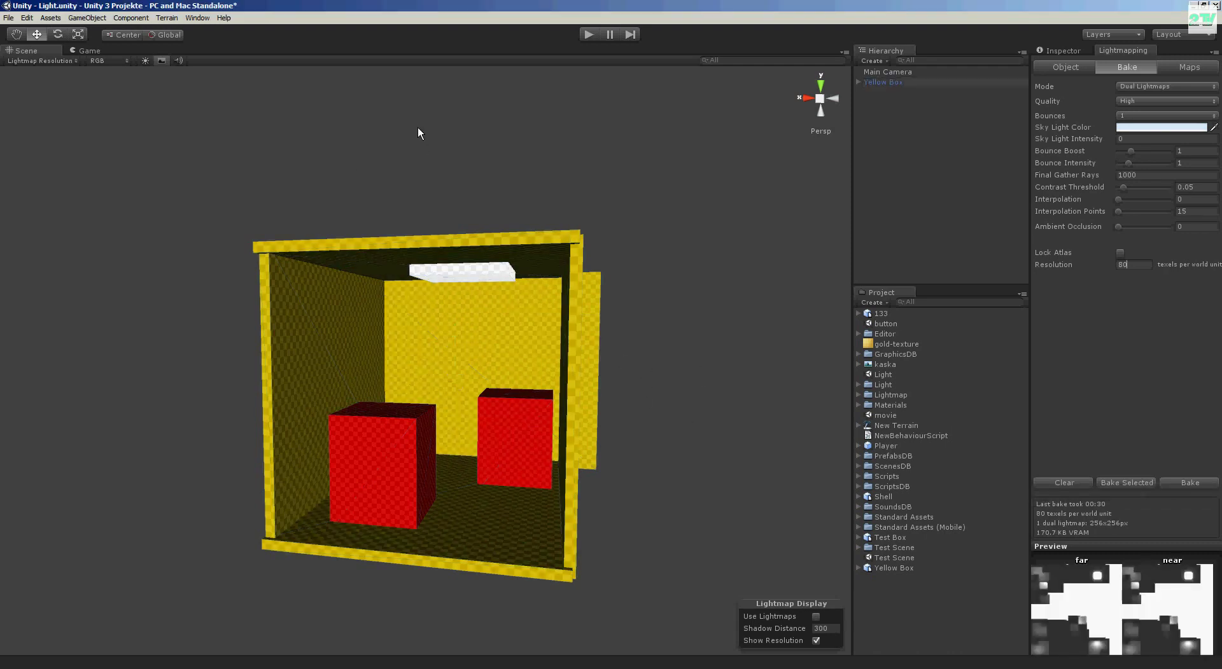
click(83, 50)
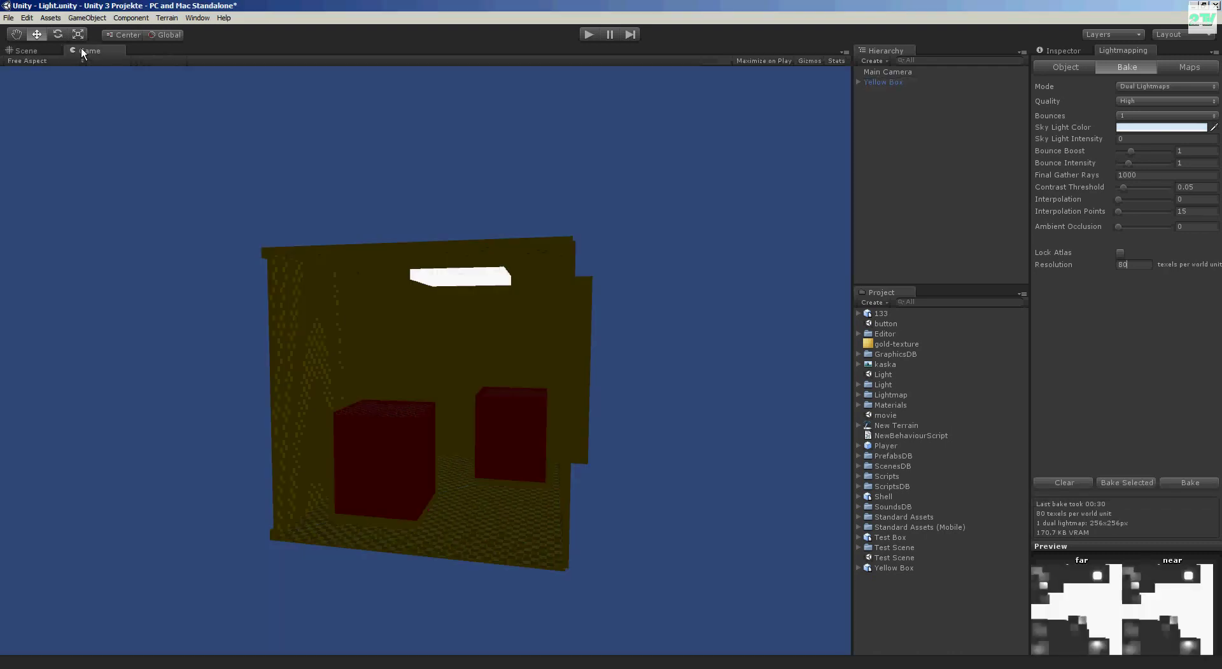
click(38, 51)
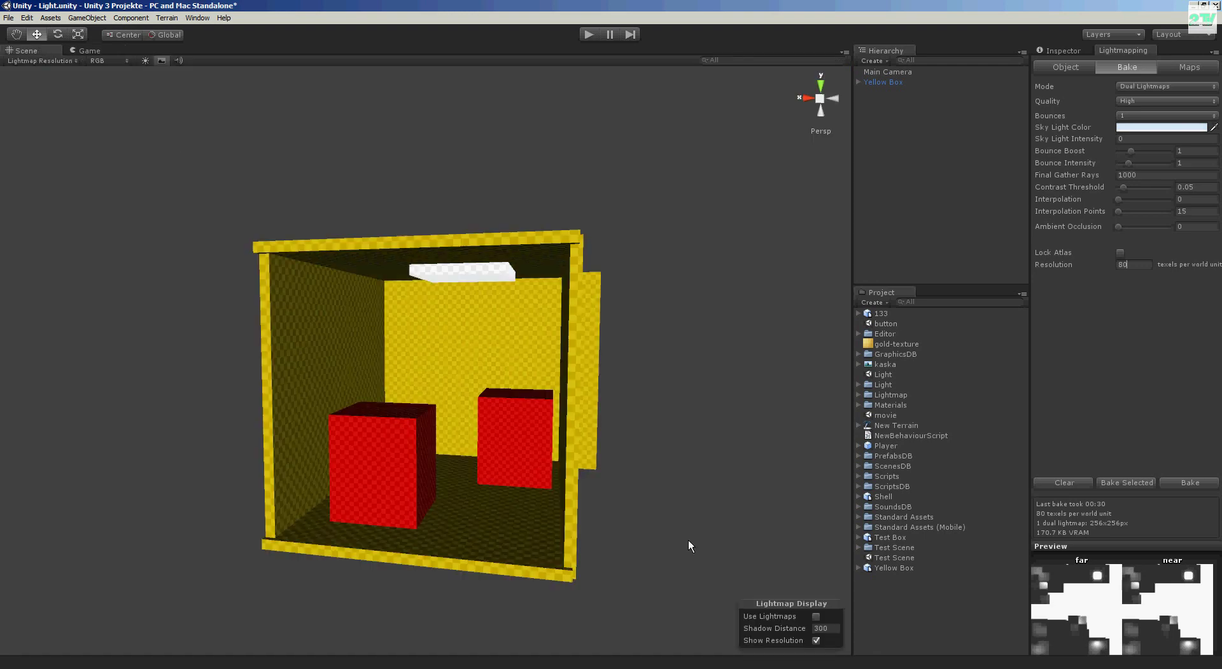
click(815, 641)
click(816, 617)
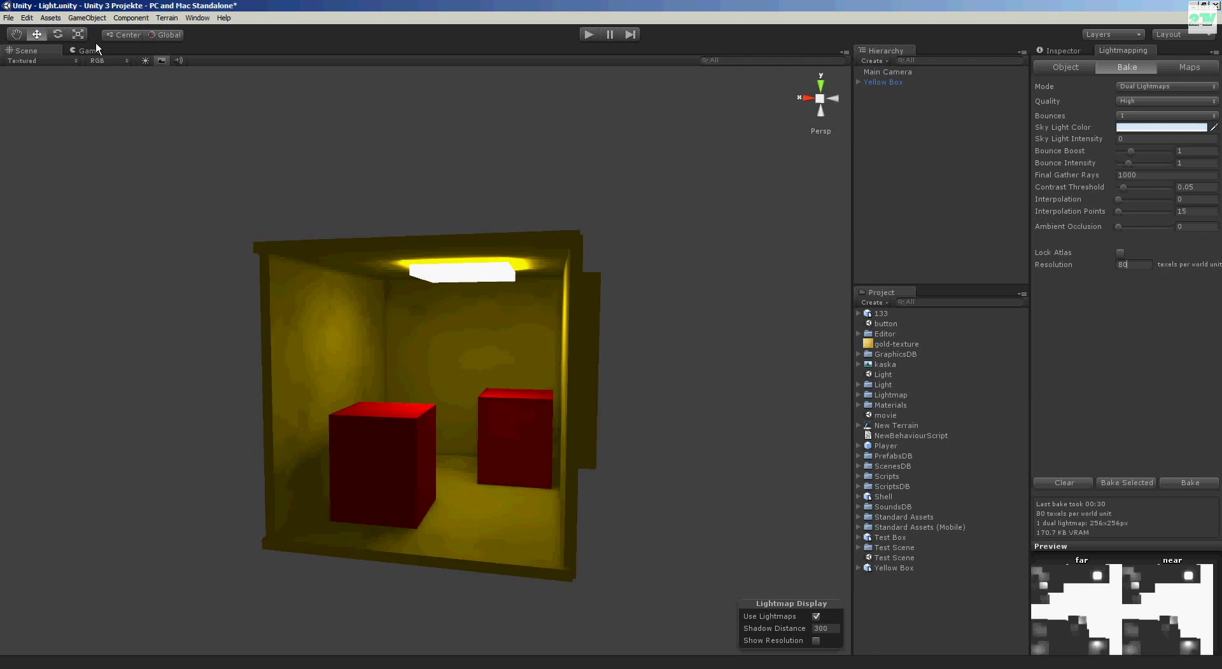
click(92, 50)
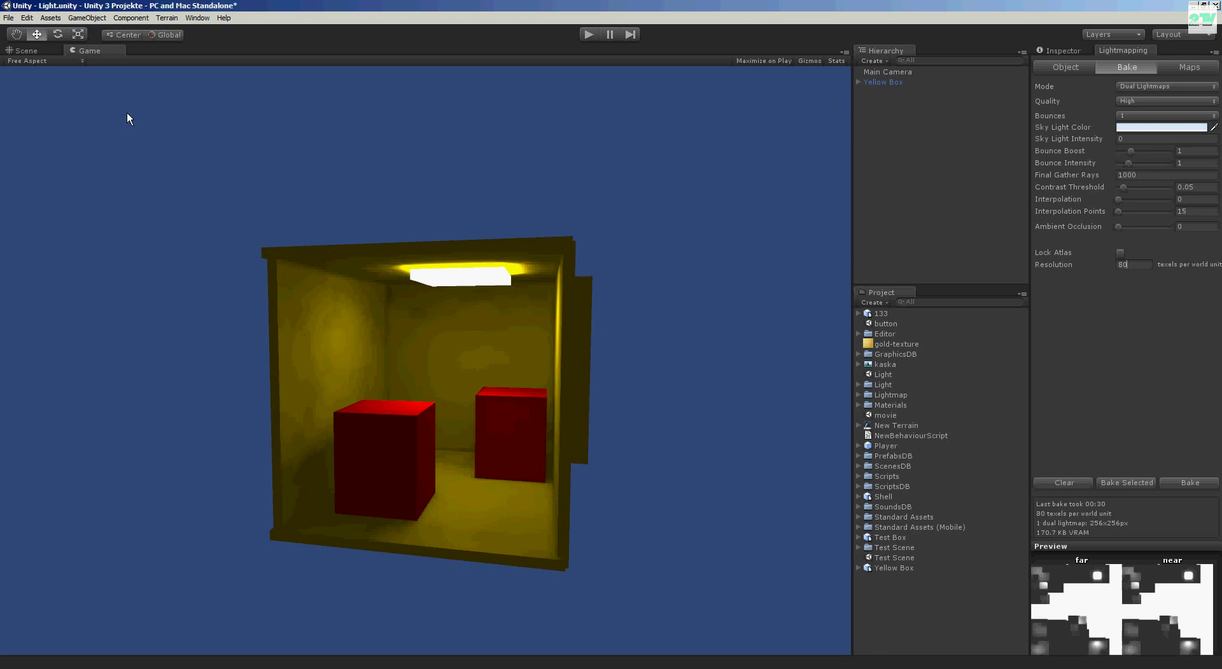
click(25, 51)
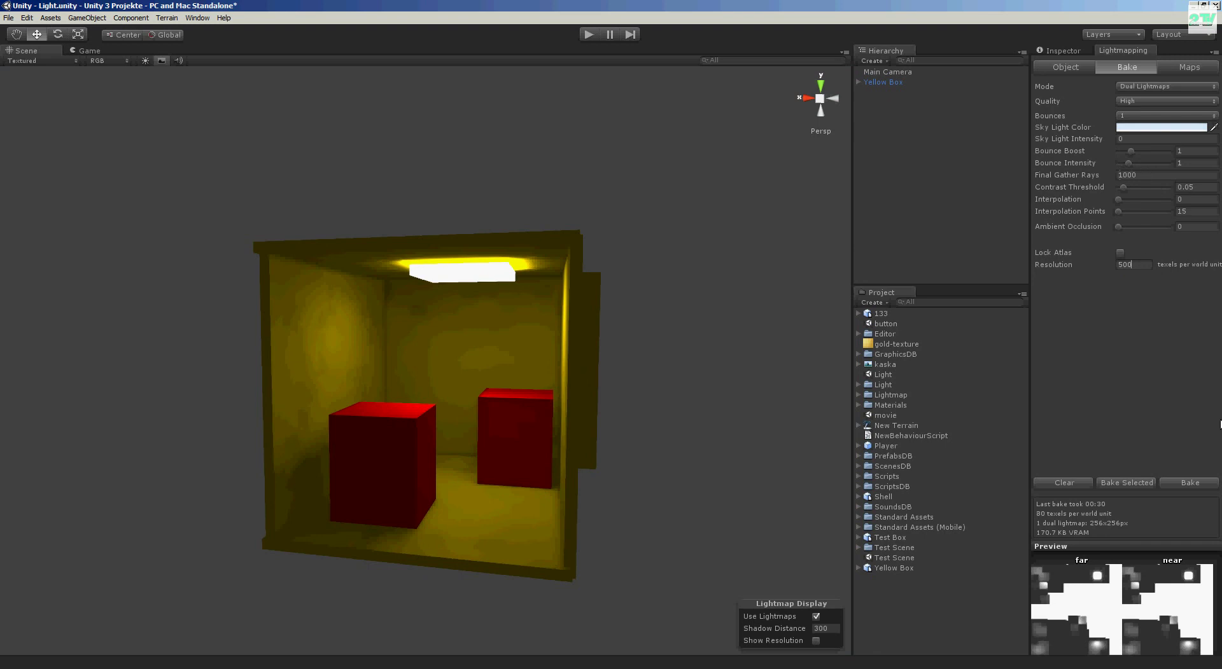
- Bake the lightmaps again with Resolution at 500 texels per world unit
click(1196, 485)
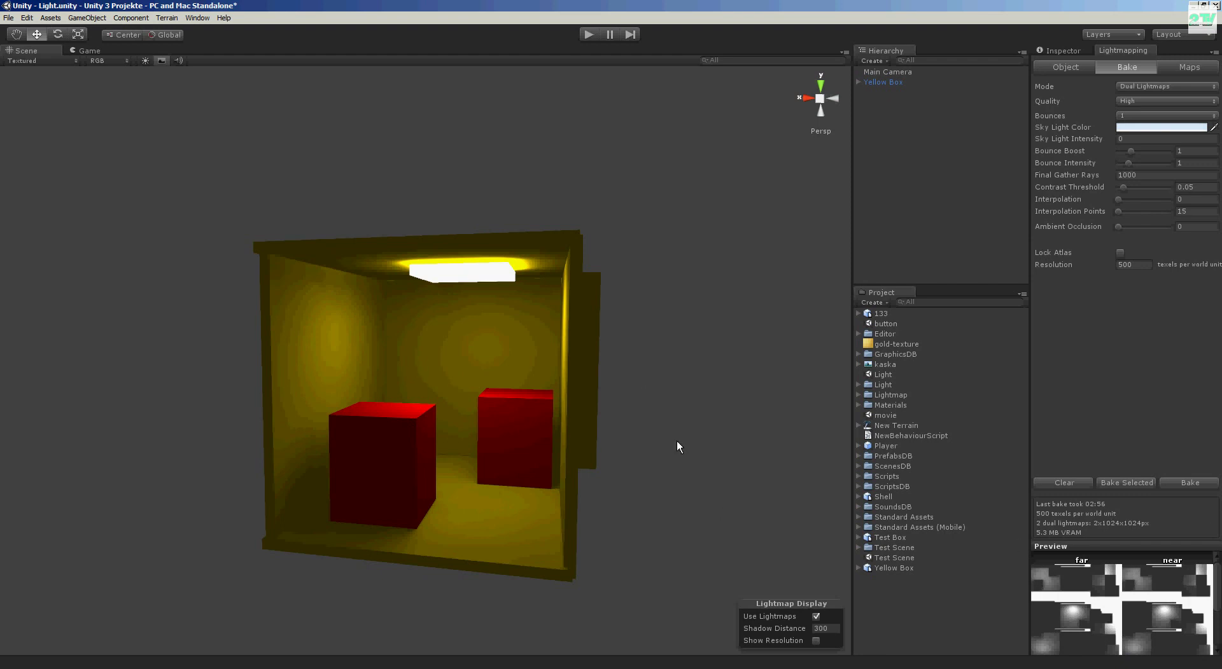
- Check the 500-texel bake in the Game view, then review Yellow Box, Main Camera and FBX import settings
click(101, 51)
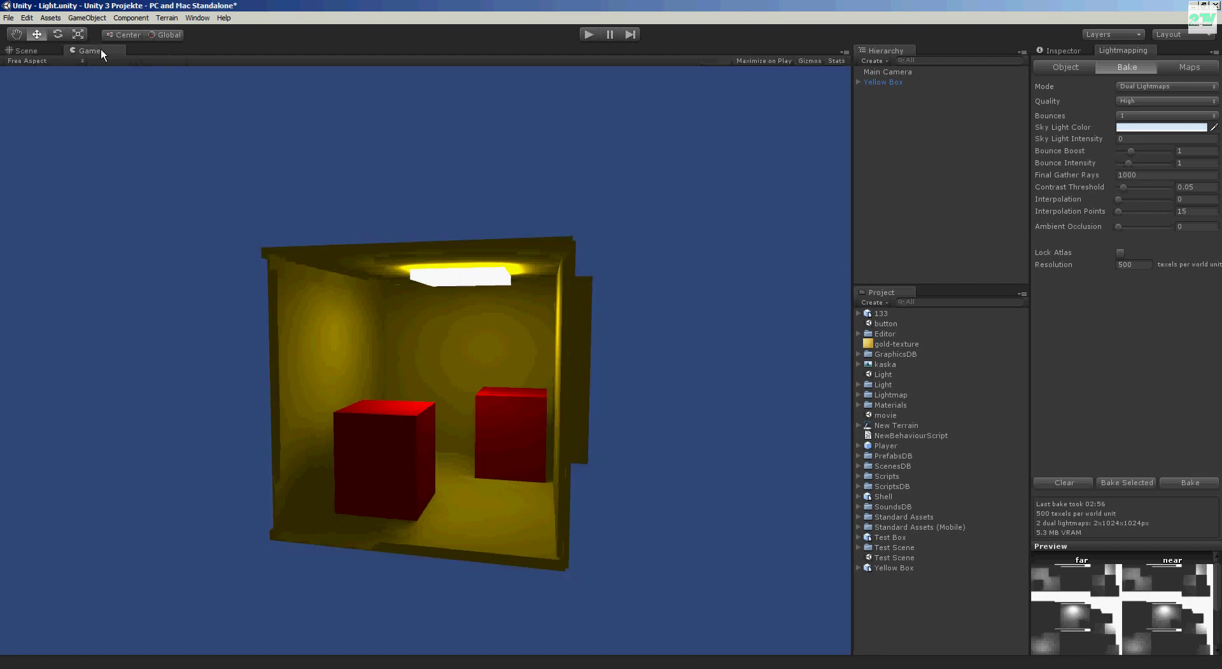
click(51, 51)
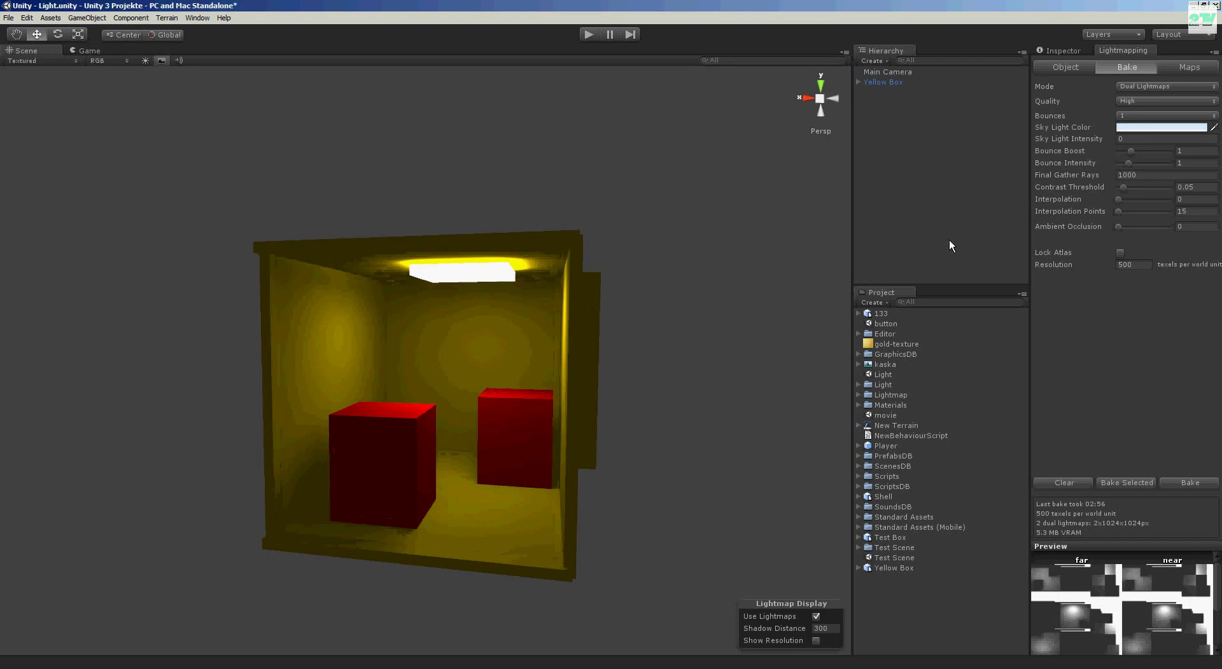
click(894, 82)
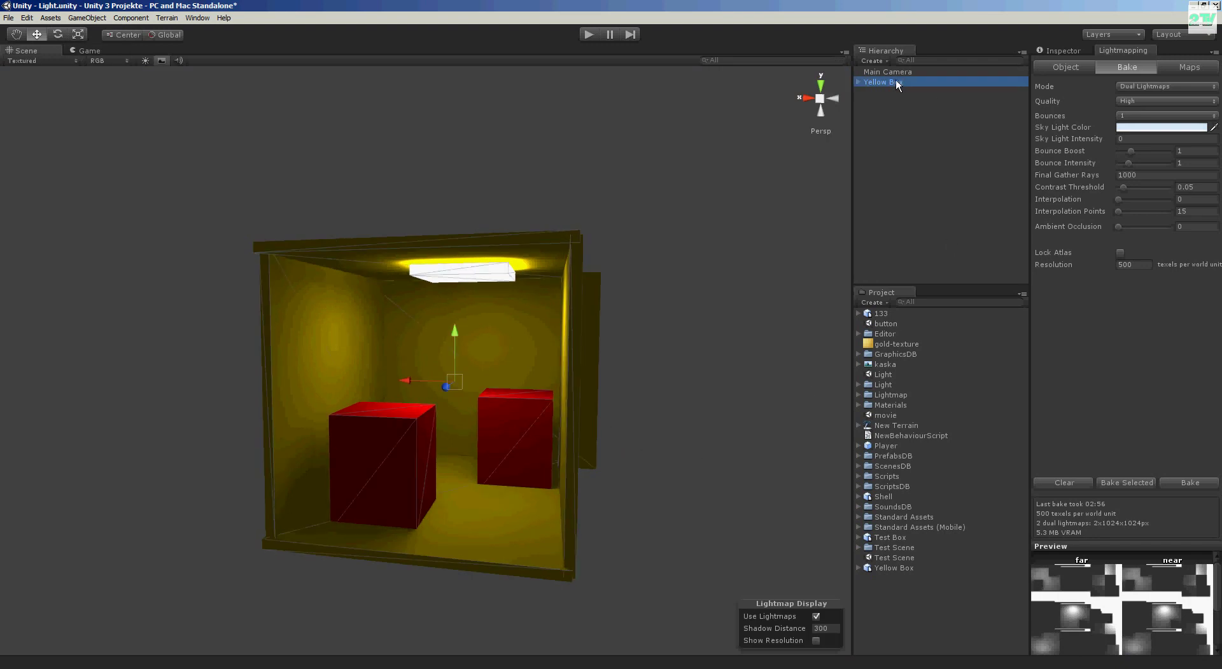
click(1059, 51)
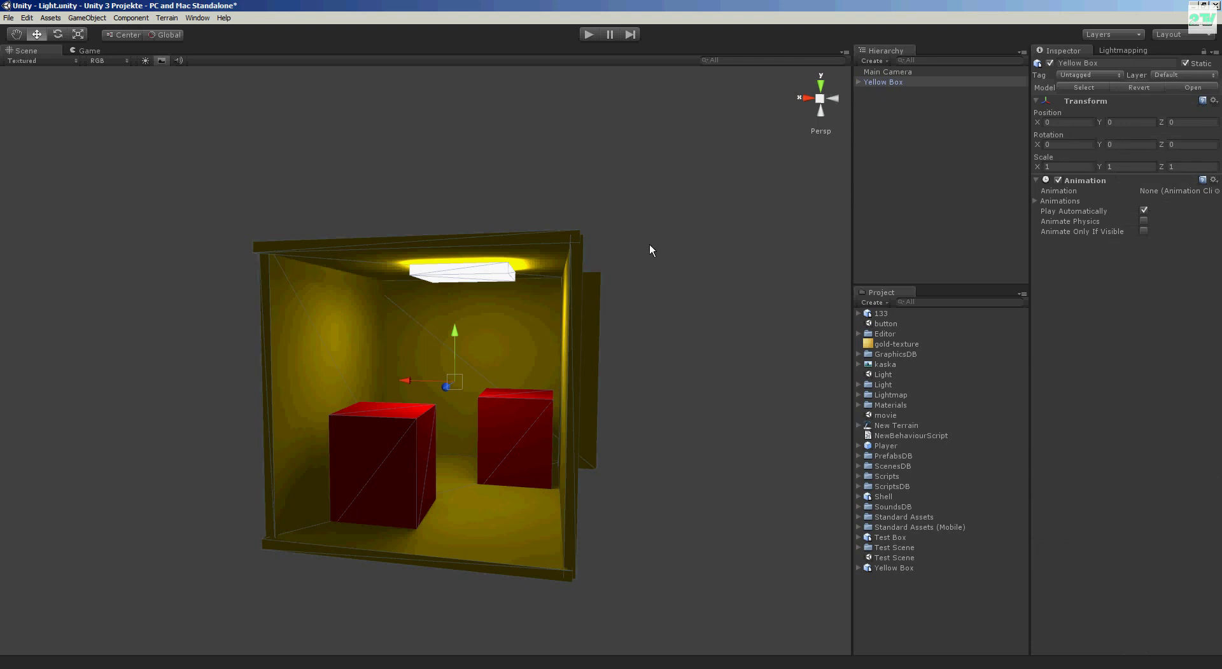
click(893, 72)
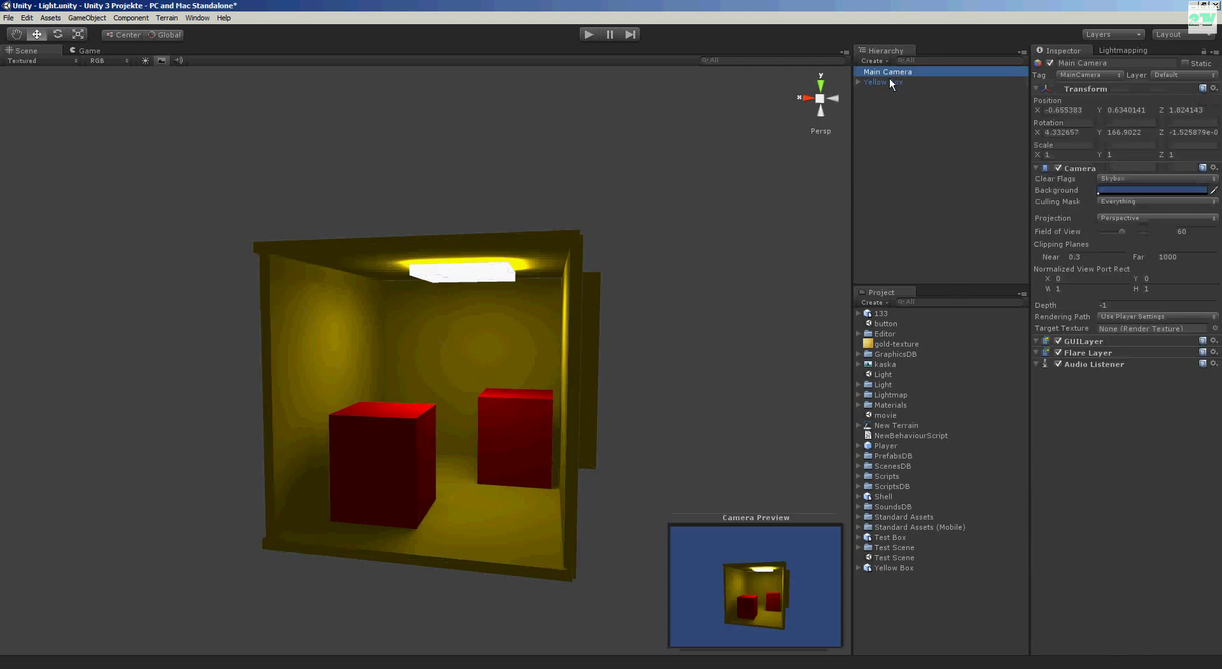
click(889, 82)
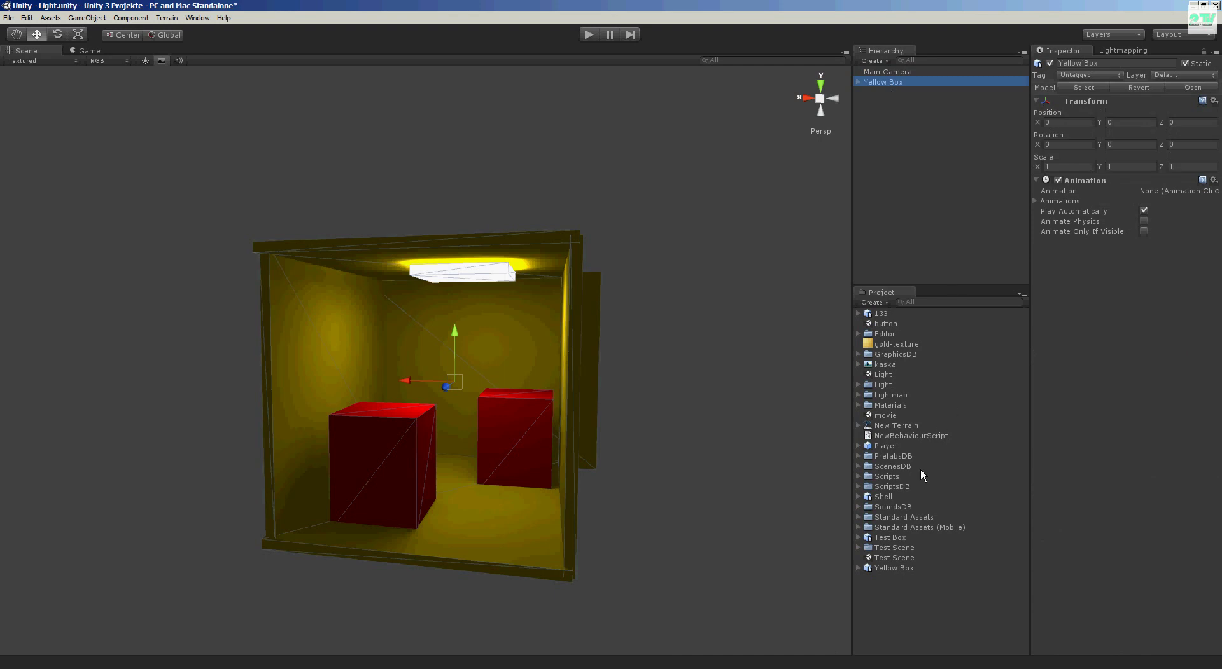
click(892, 568)
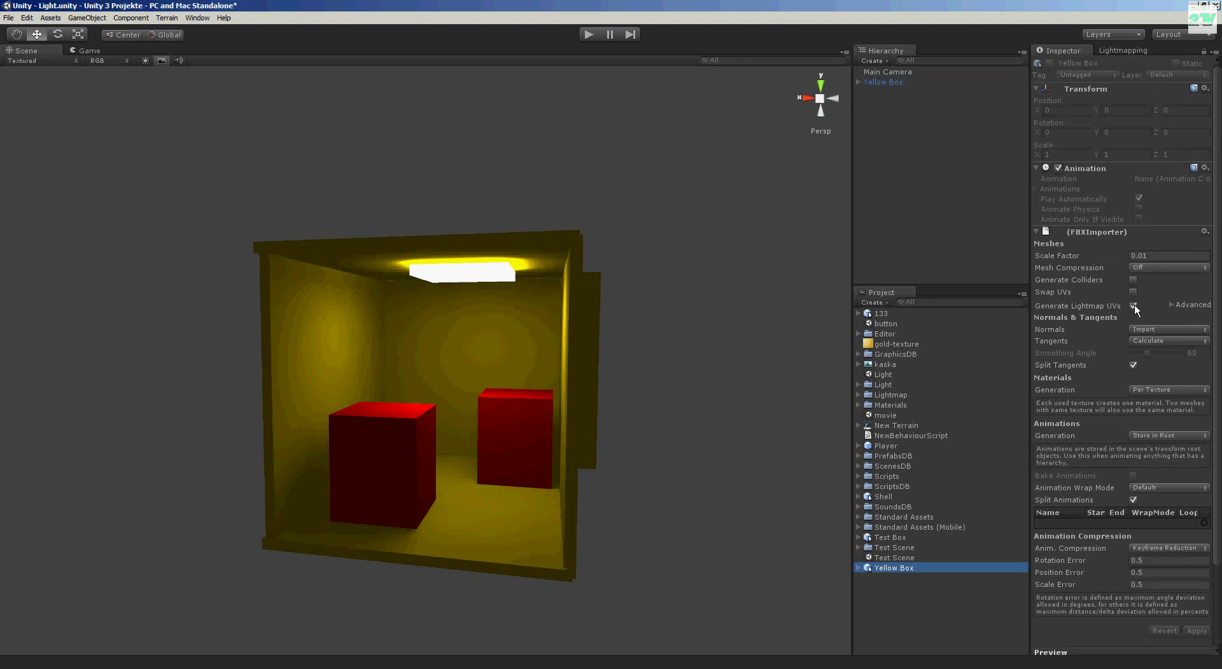
- Return to the Lightmapping tab and select the ceiling light panel Box08 in the Scene view
click(889, 81)
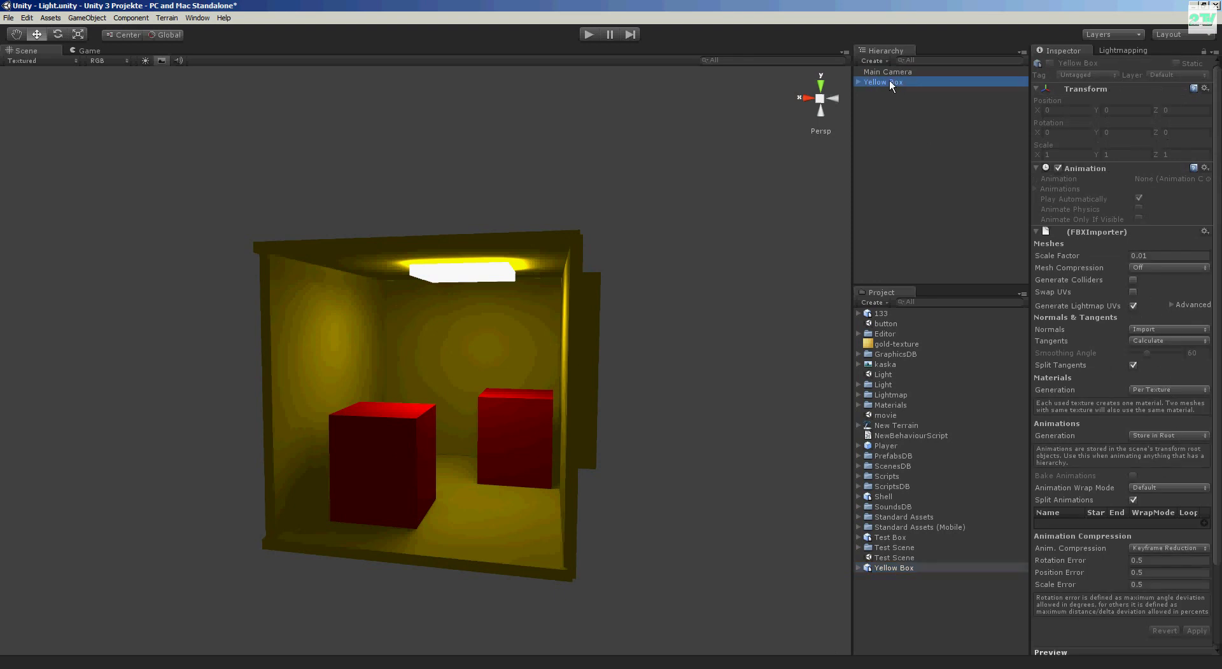
click(1117, 51)
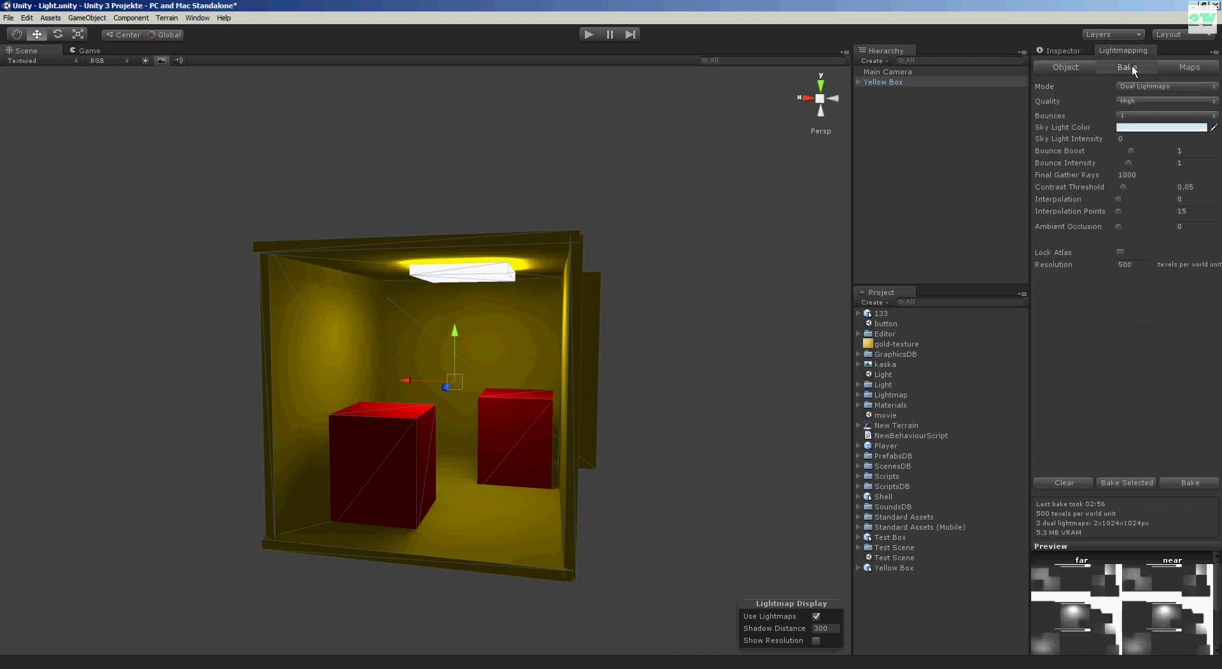
click(887, 79)
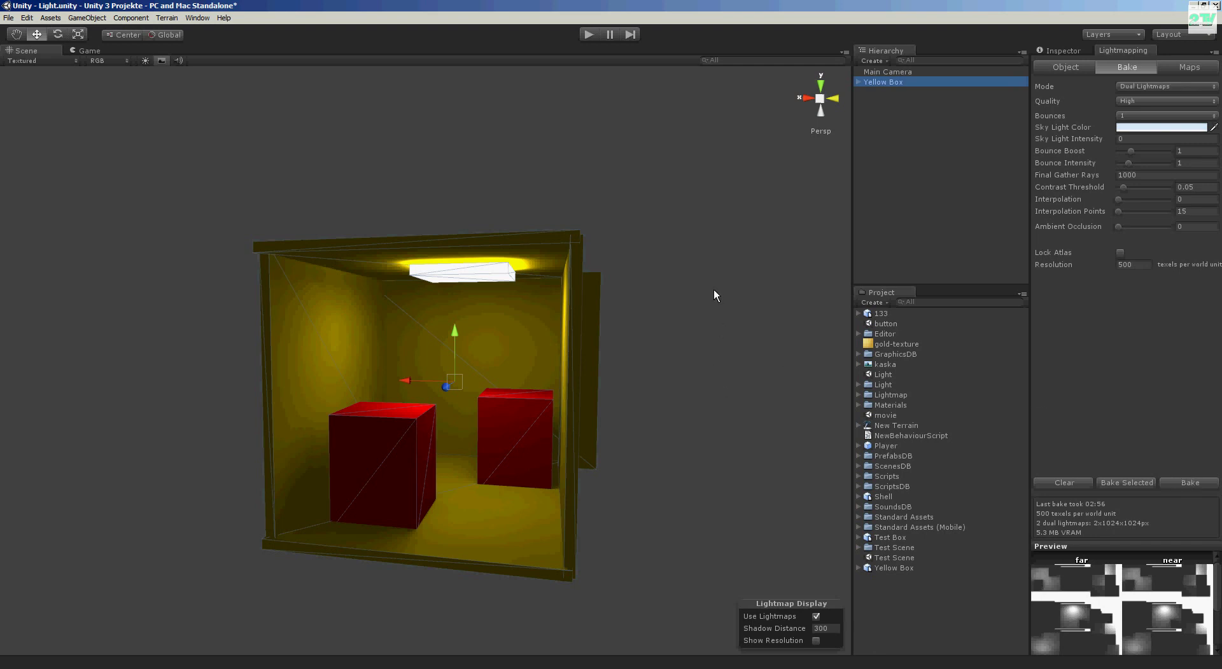
click(490, 284)
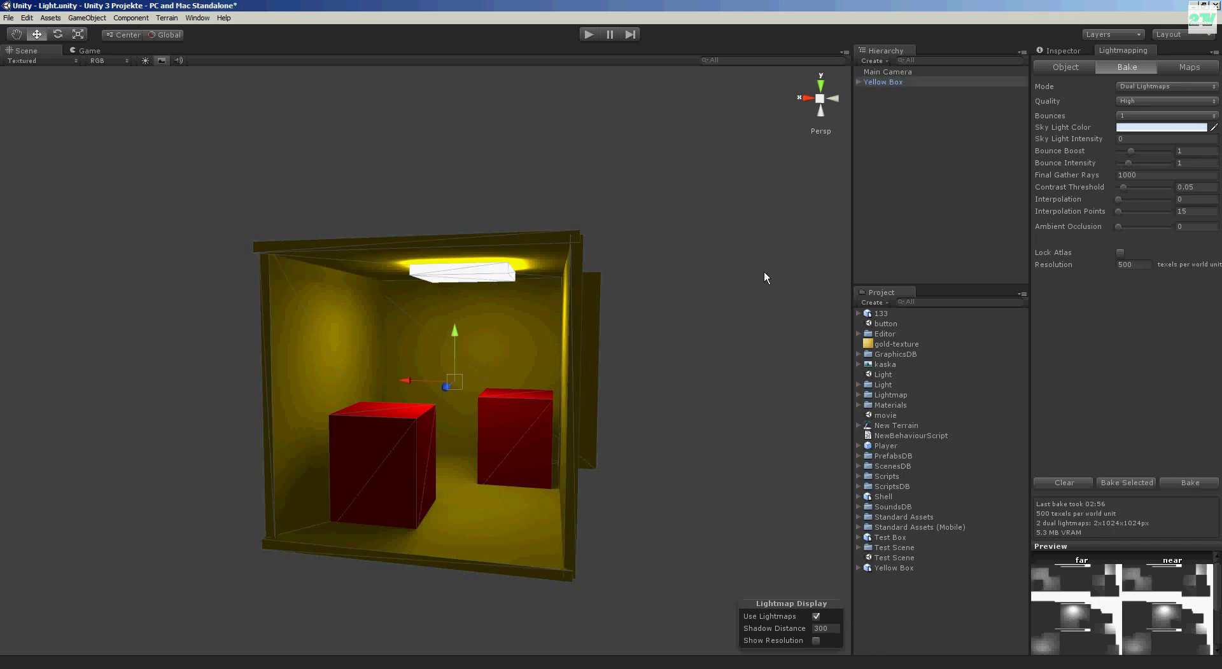
click(483, 274)
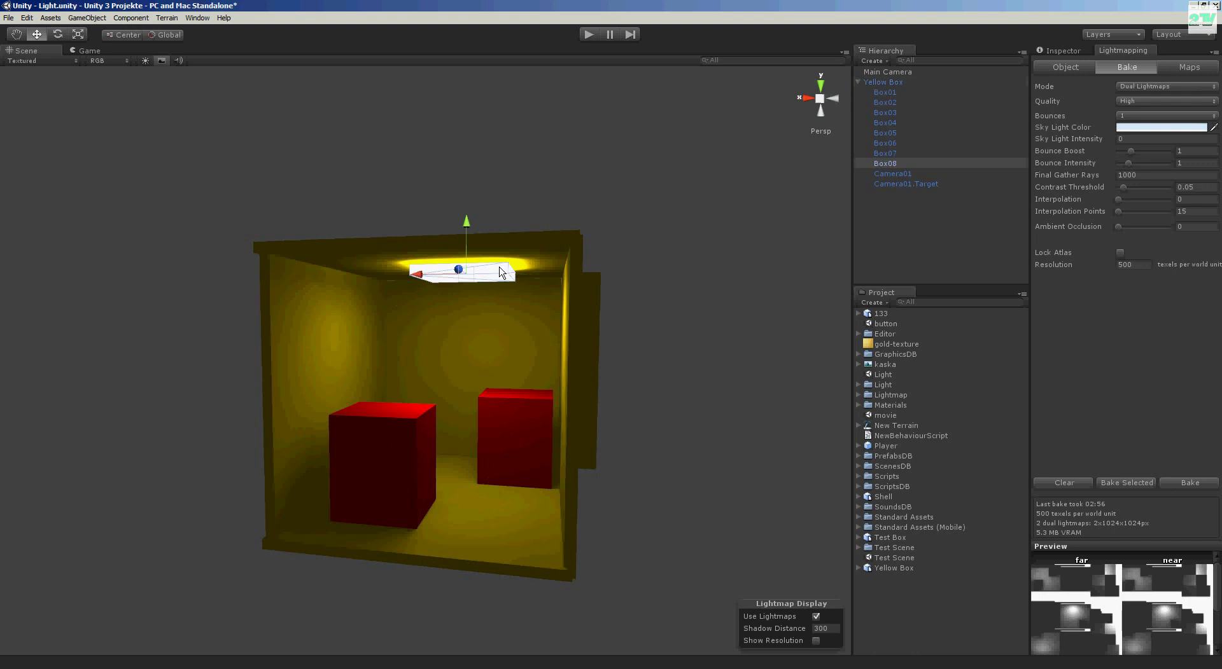
- Add a Point Light via GameObject > Create Other and delete the ceiling panel Box08
click(87, 18)
mouse_move(106, 47)
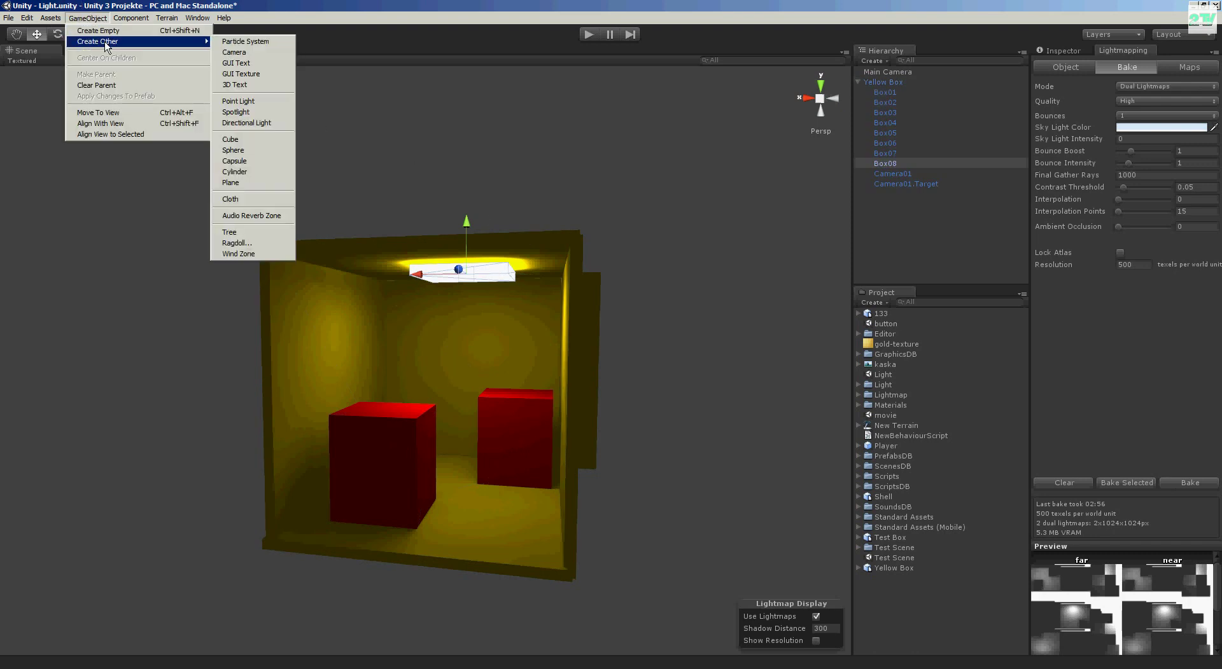
click(255, 102)
key(Delete)
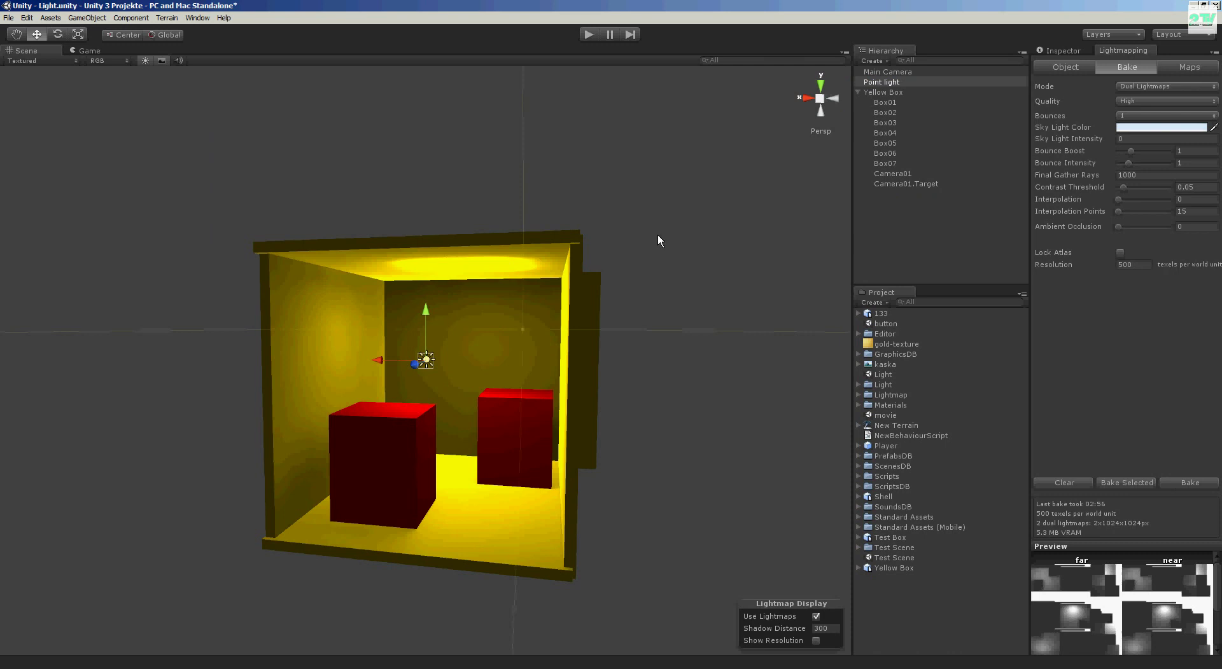